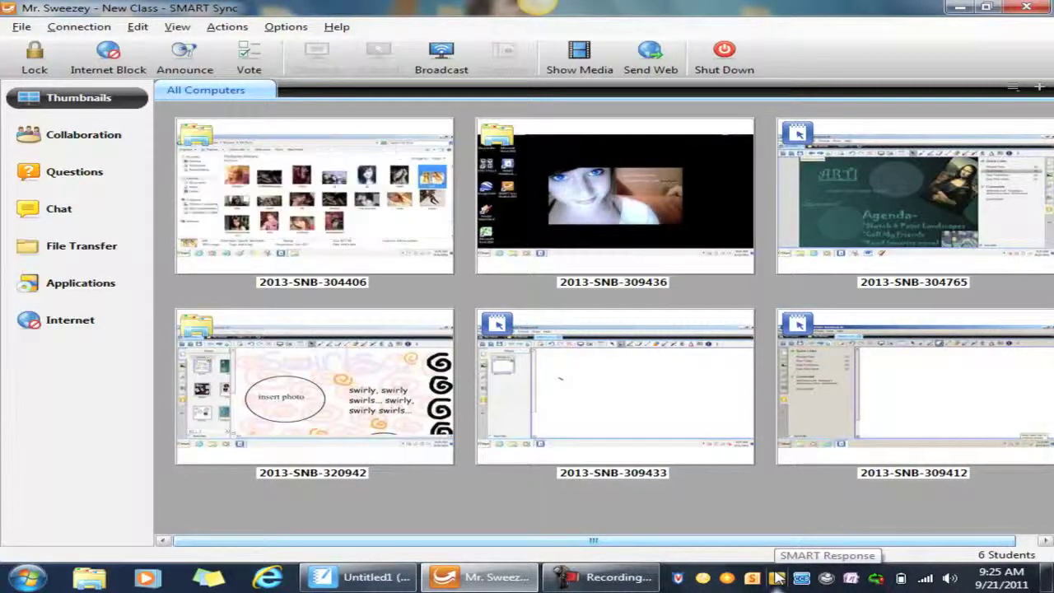
Step: From the SMART Response tray icon, dismiss device setup and launch Teacher Tools in Anonymous Mode
{"action": "right_click", "coordinate": [777, 578]}
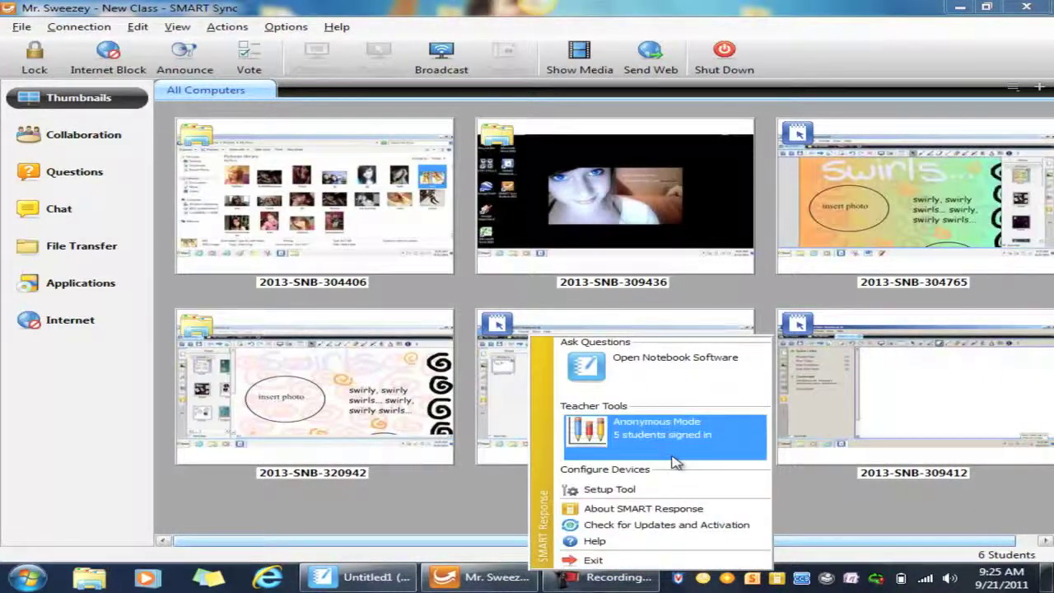
{"action": "left_click", "coordinate": [638, 490]}
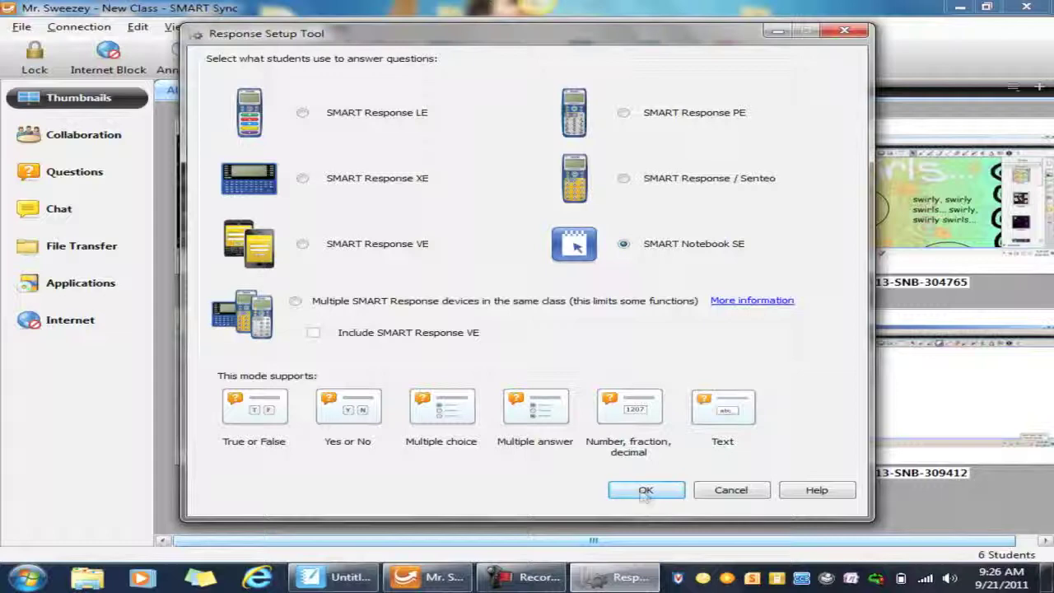
{"action": "left_click", "coordinate": [708, 495]}
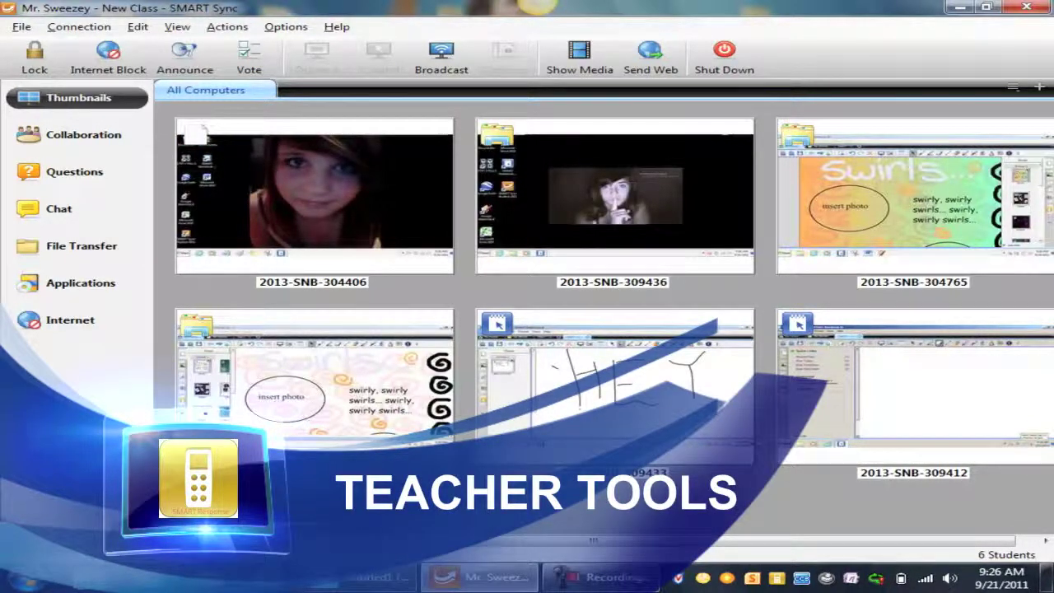
{"action": "left_click", "coordinate": [778, 580]}
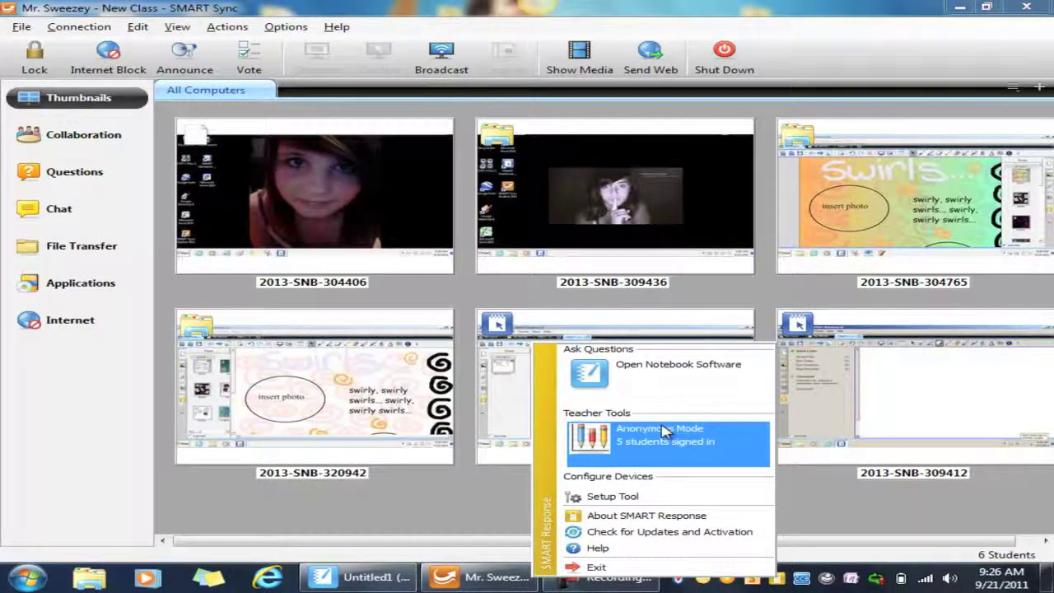
{"action": "left_click", "coordinate": [656, 455]}
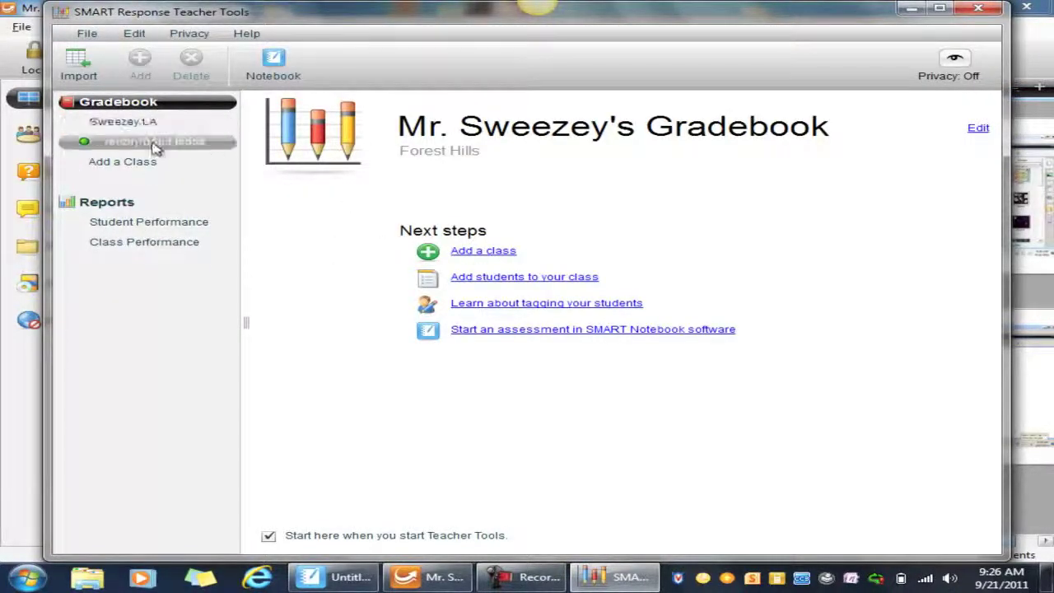
Step: Start a new gradebook and choose Mr. as the teacher's title
{"action": "left_click", "coordinate": [87, 33]}
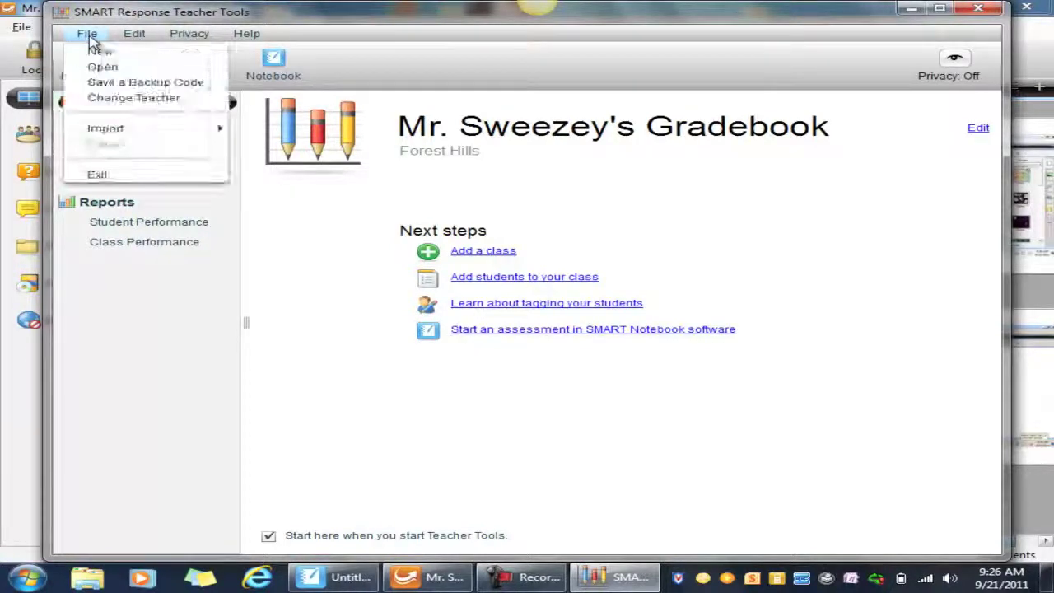
{"action": "left_click", "coordinate": [98, 52]}
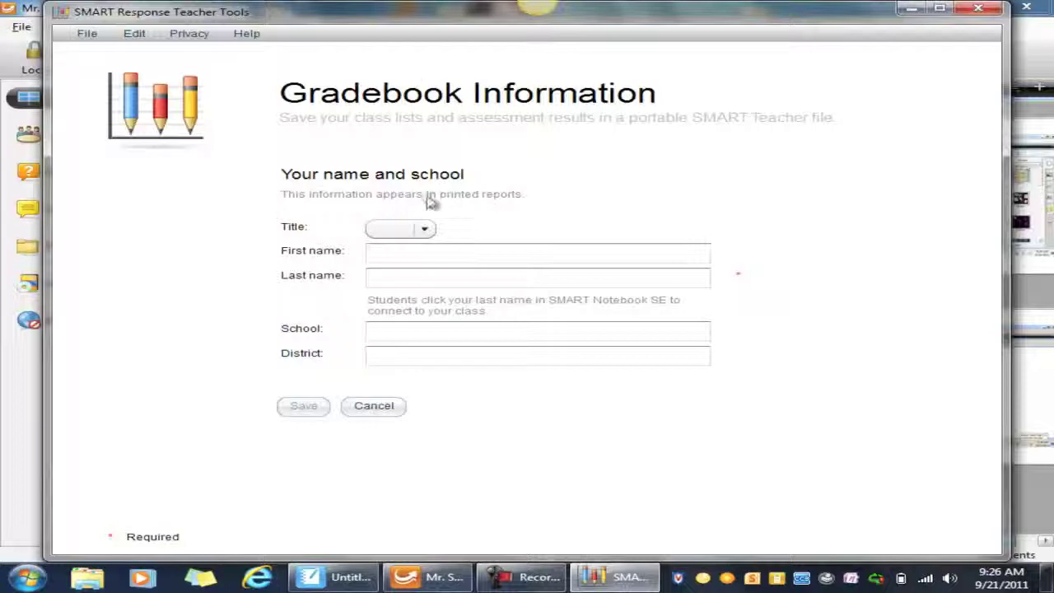
{"action": "left_click", "coordinate": [425, 228]}
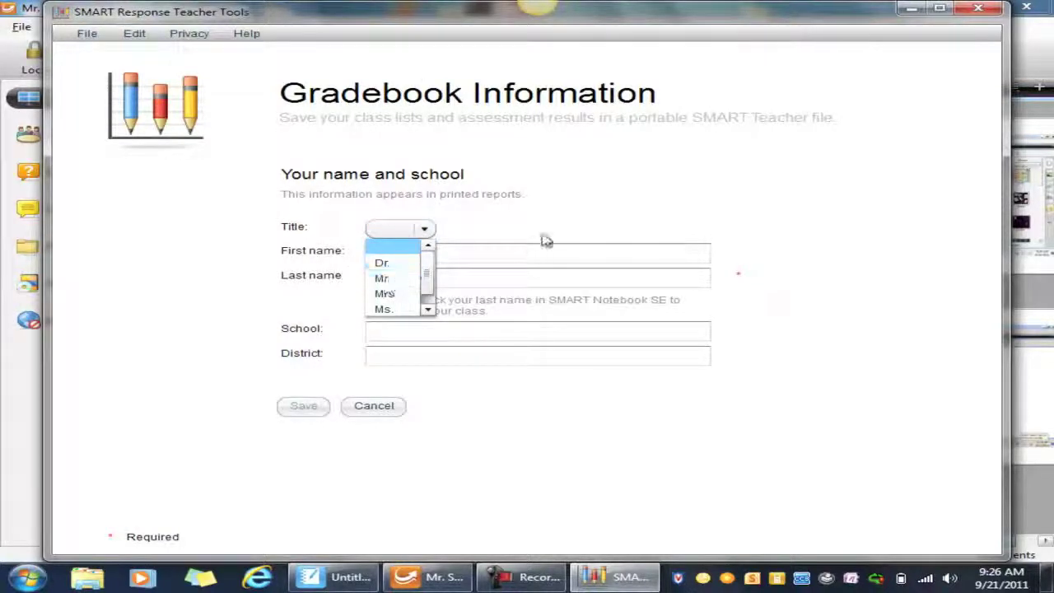
{"action": "left_click", "coordinate": [580, 188]}
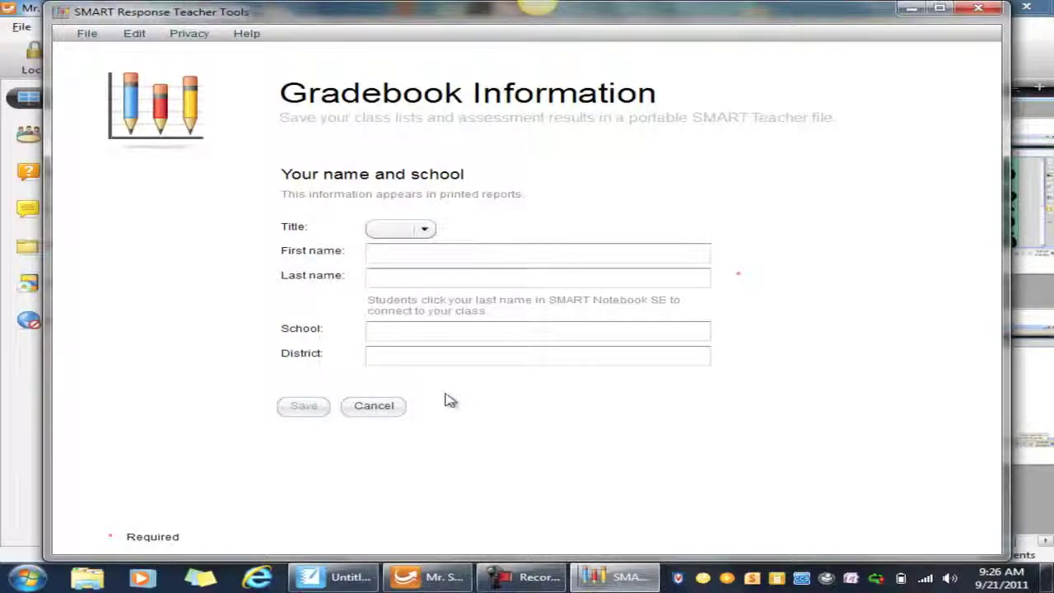
{"action": "left_click", "coordinate": [424, 229]}
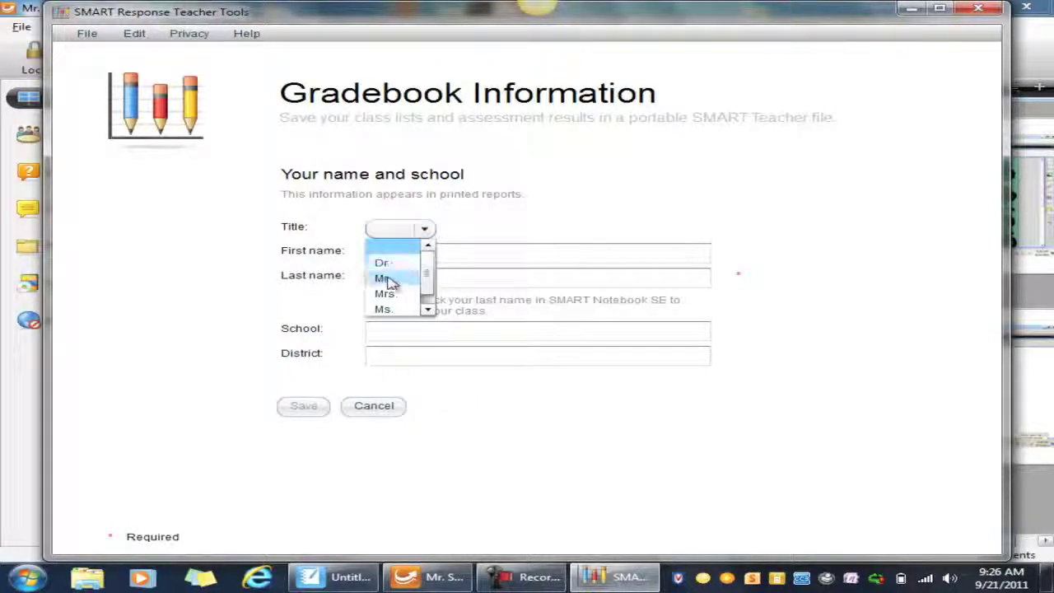
{"action": "left_click", "coordinate": [384, 278]}
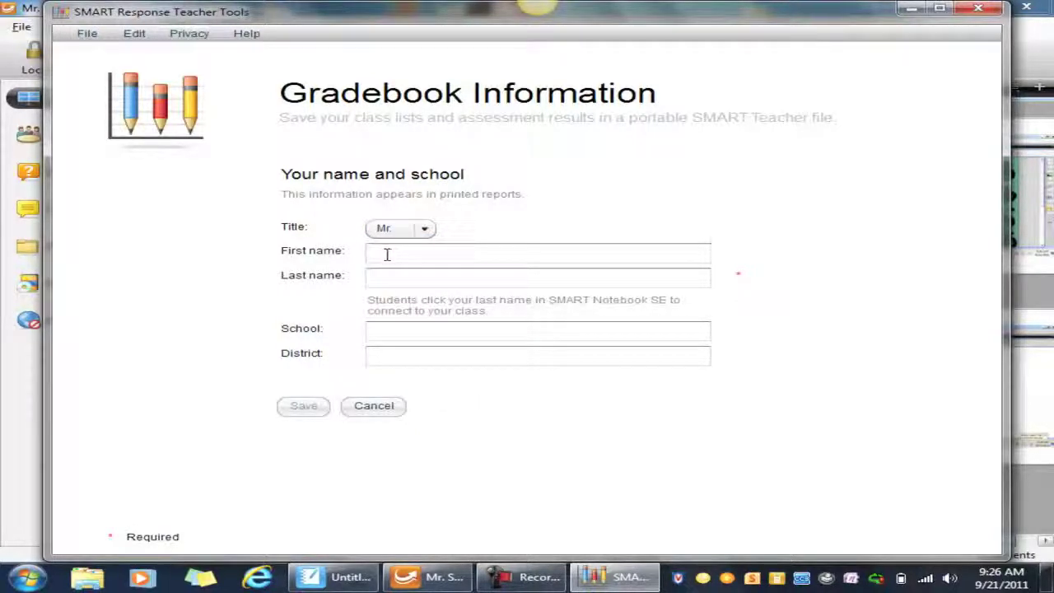
Step: Enter the teacher's first and last name and save the gradebook information
{"action": "left_click", "coordinate": [386, 254]}
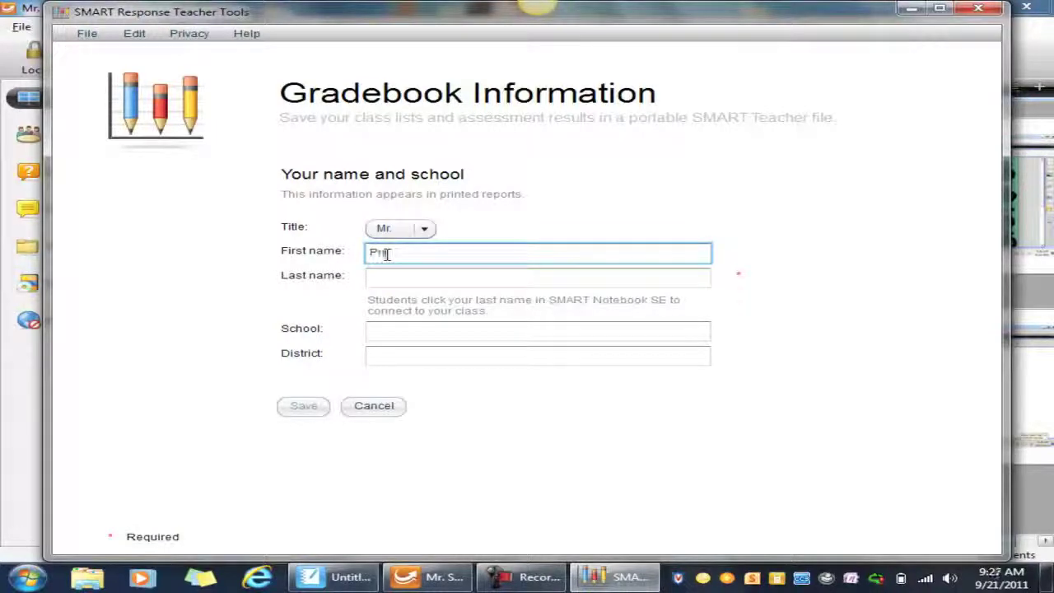
{"action": "key", "text": "Tab"}
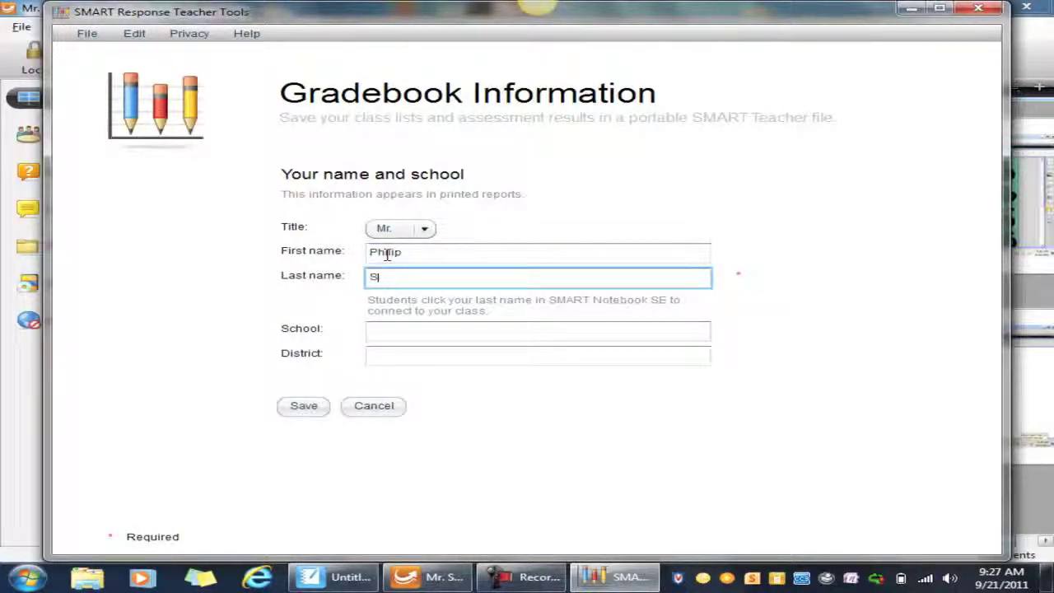
{"action": "key", "text": "Tab"}
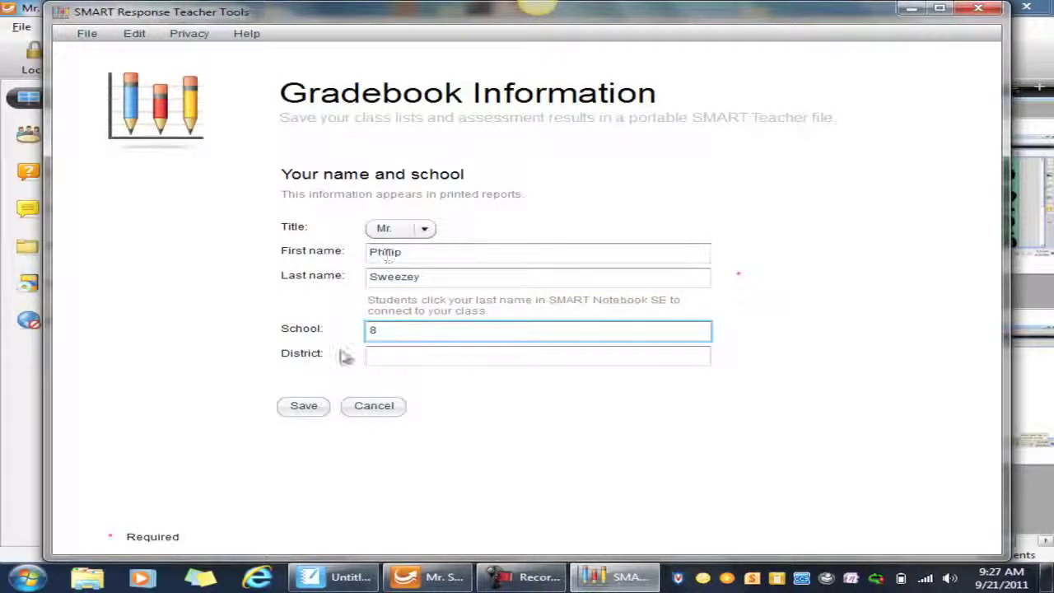
{"action": "left_click", "coordinate": [298, 415]}
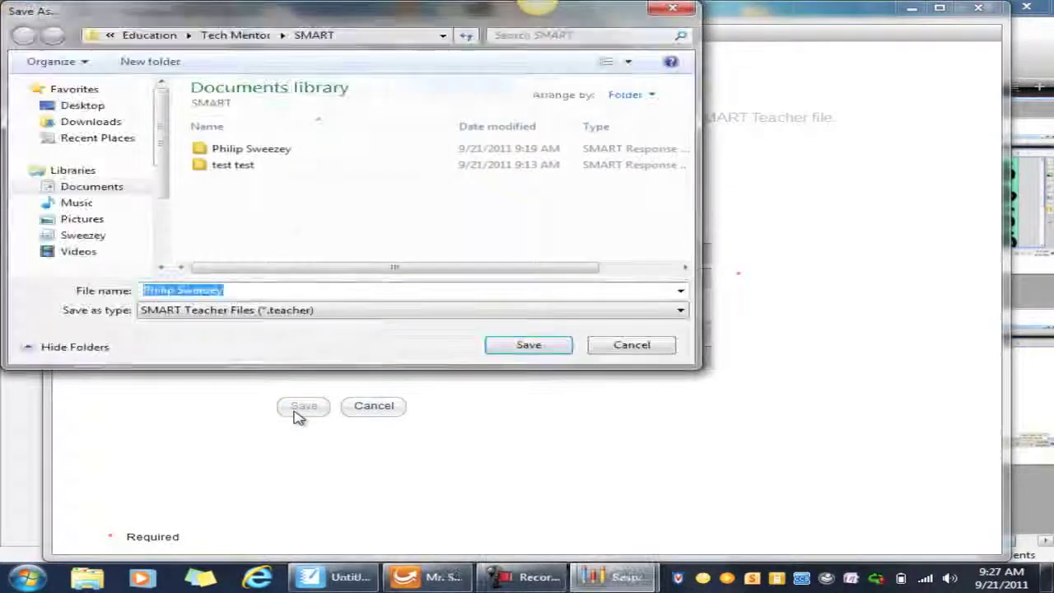
Step: Save the gradebook as a .teacher file, replace the existing one, and open Anonymous Mode
{"action": "left_click", "coordinate": [239, 294]}
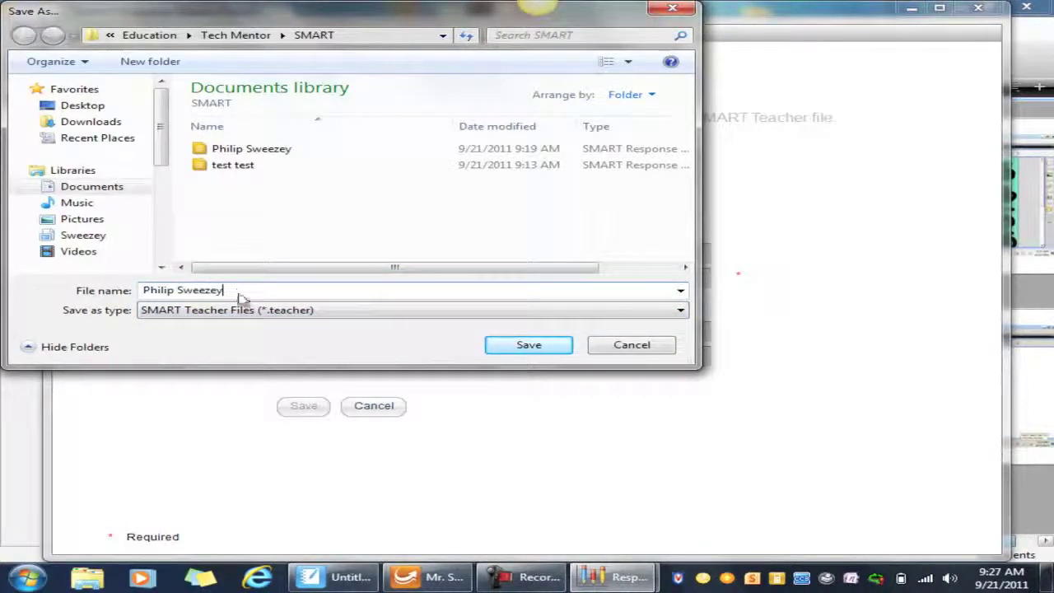
{"action": "left_click", "coordinate": [509, 346]}
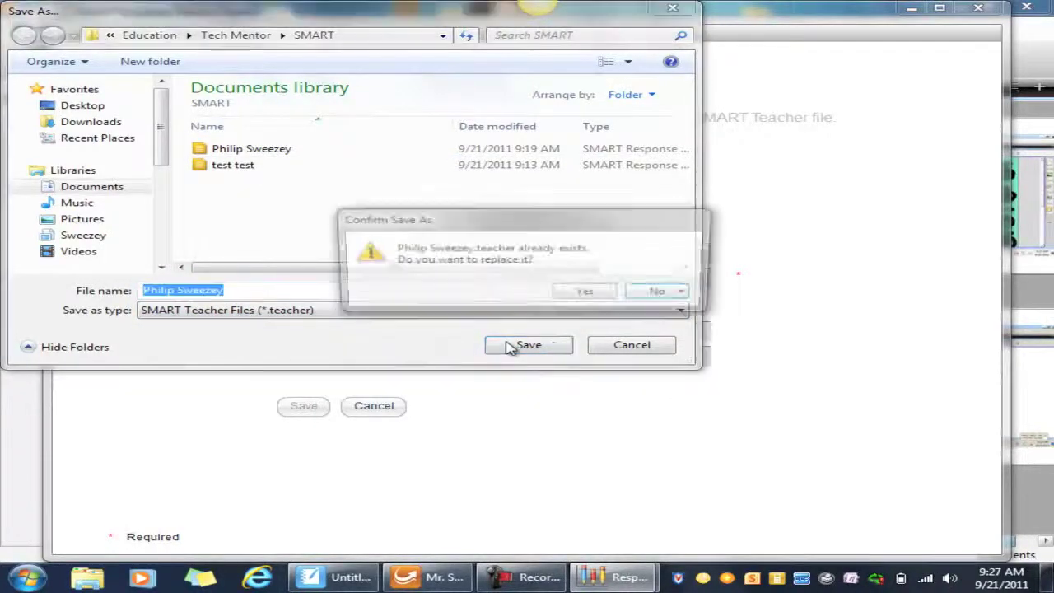
{"action": "left_click", "coordinate": [581, 290]}
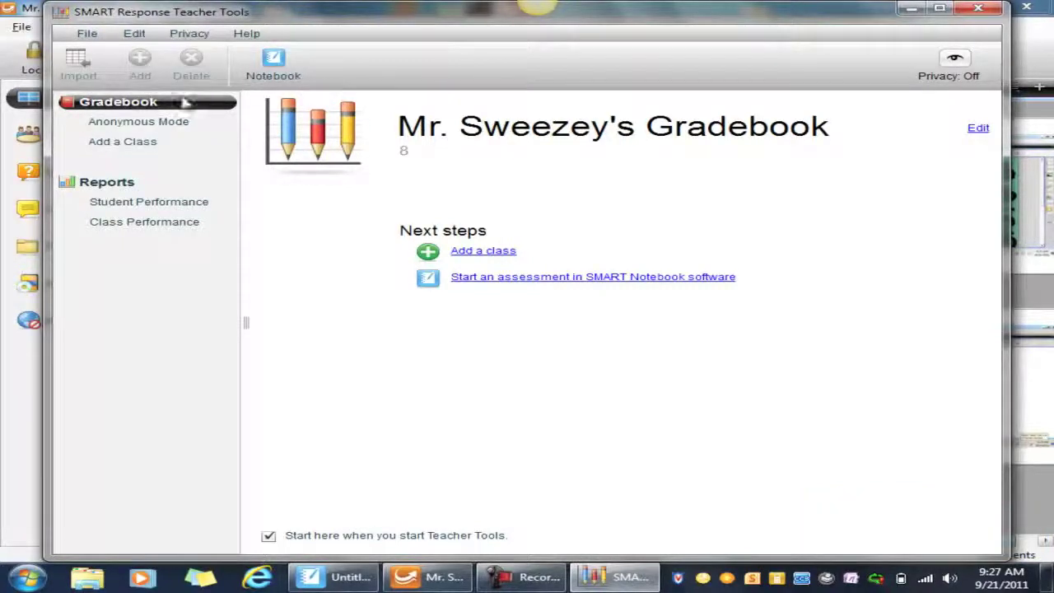
{"action": "left_click", "coordinate": [137, 129]}
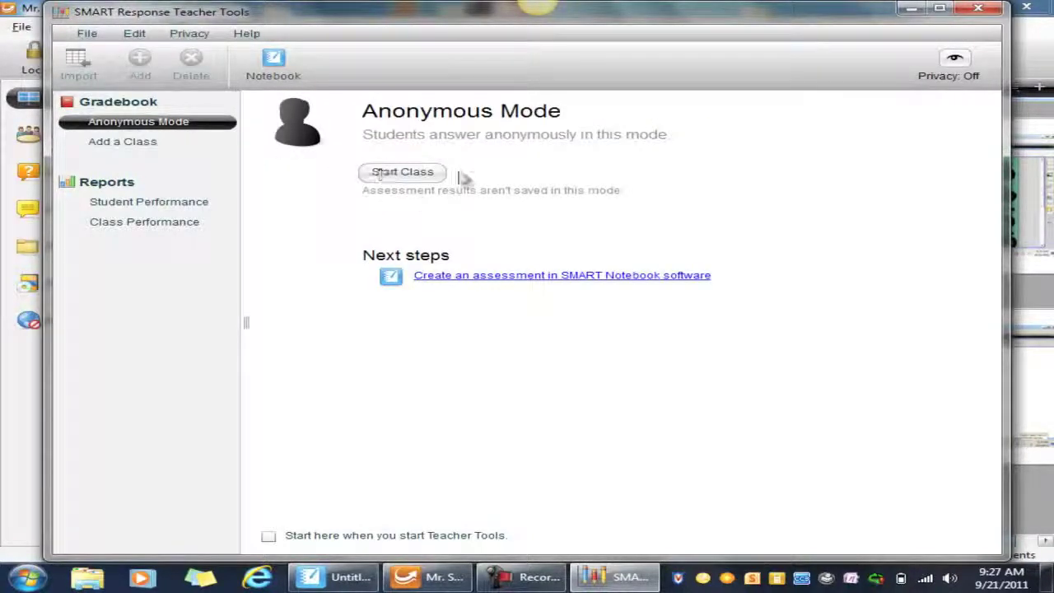
Step: Start the anonymous class in Teacher Tools and return to SMART Sync
{"action": "left_click", "coordinate": [421, 177]}
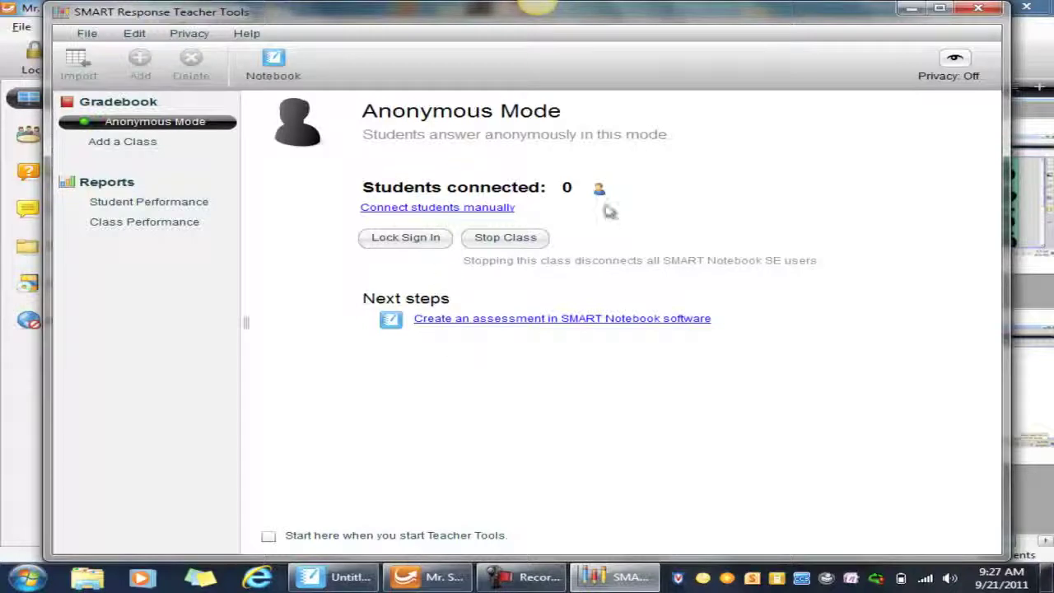
{"action": "left_click", "coordinate": [428, 576]}
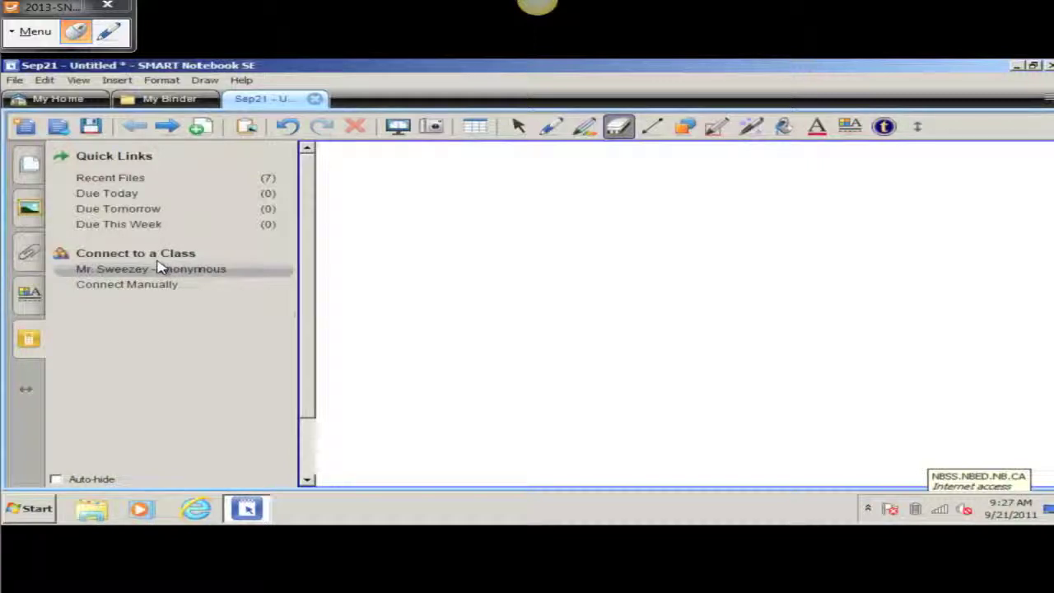
Step: Join the teacher's anonymous class from the netbook's remote view, then close that view
{"action": "left_click", "coordinate": [34, 31]}
{"action": "left_click", "coordinate": [47, 94]}
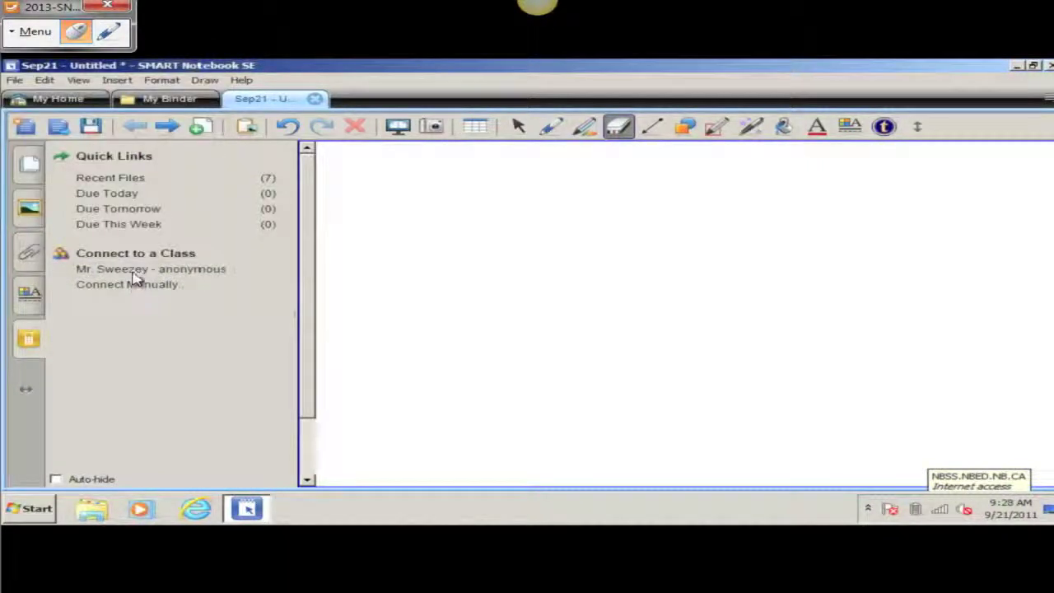
{"action": "left_click", "coordinate": [133, 270]}
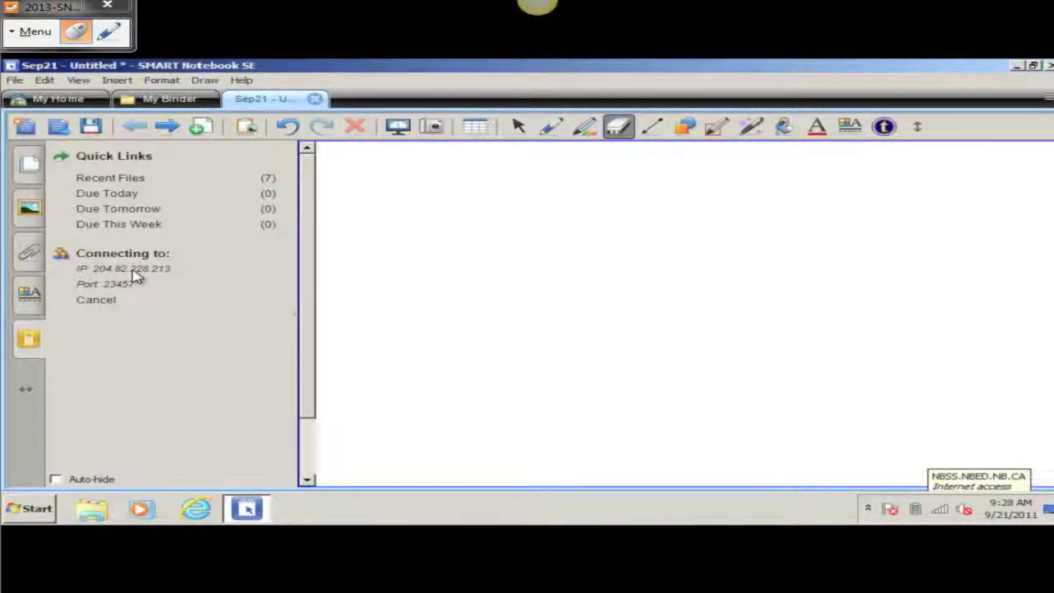
{"action": "left_click", "coordinate": [36, 32]}
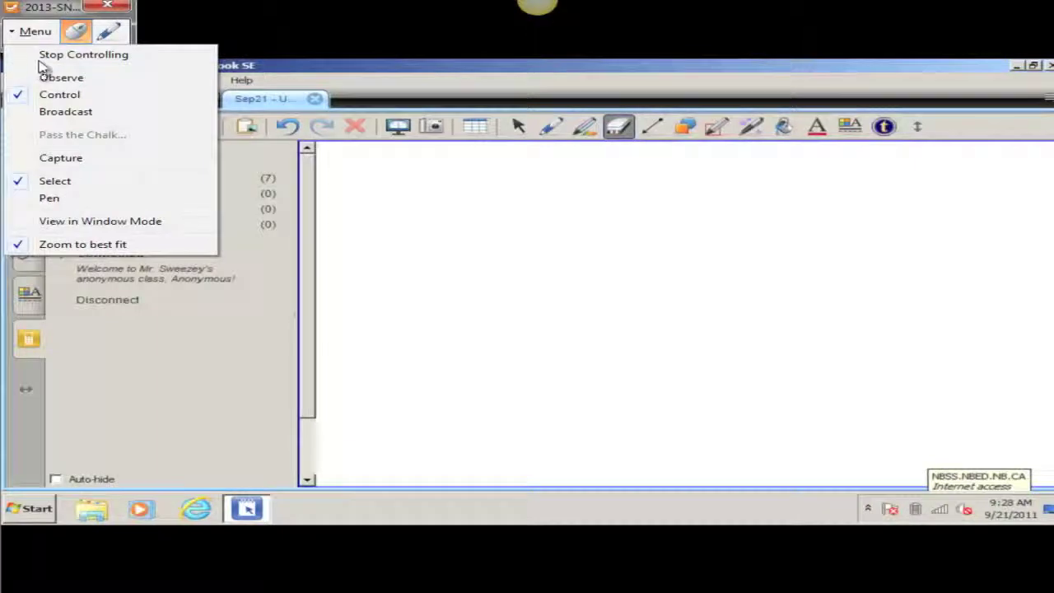
{"action": "left_click", "coordinate": [36, 31]}
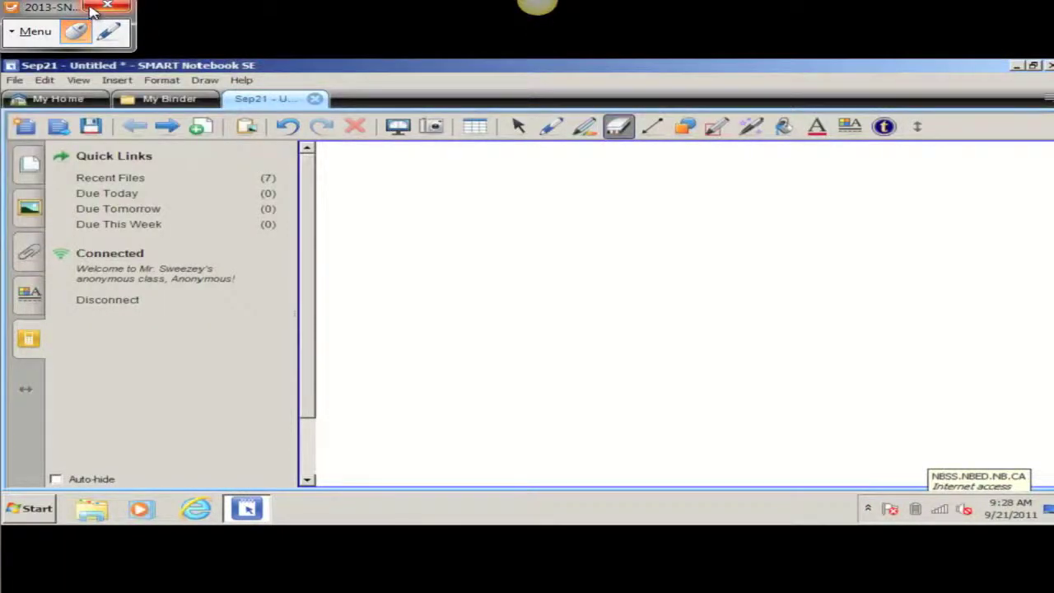
{"action": "left_click", "coordinate": [92, 9]}
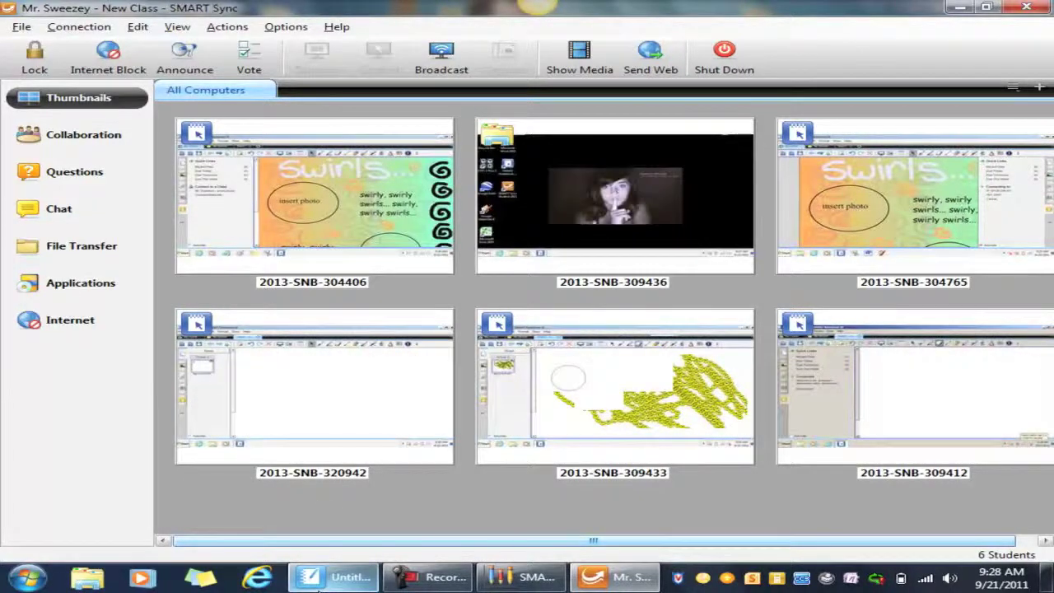
Step: Hide Teacher Tools and bring the Blitz Practice Test Notebook file to the front
{"action": "mouse_move", "coordinate": [318, 578]}
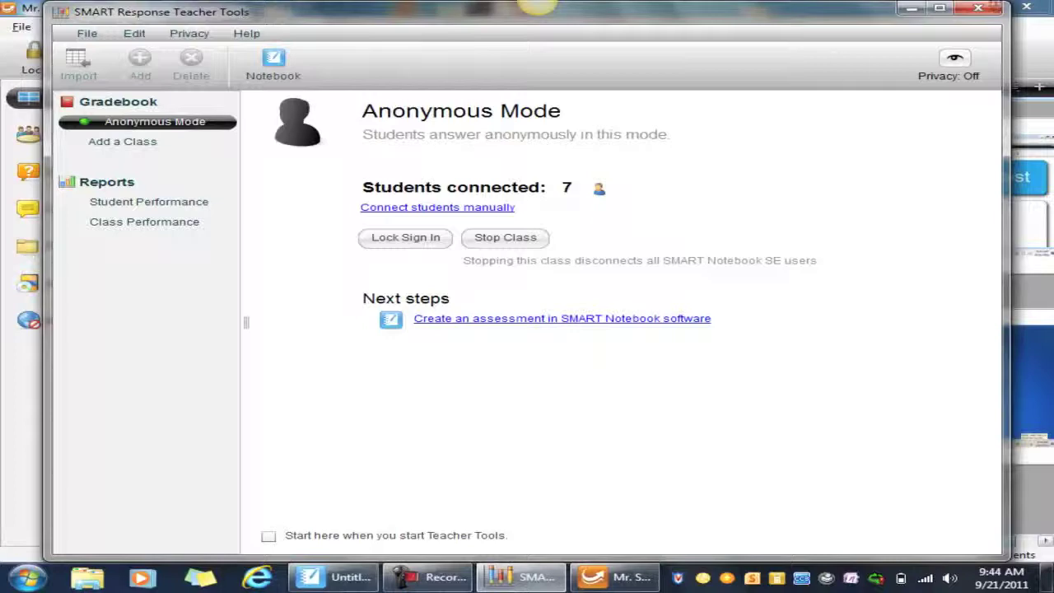
{"action": "left_click", "coordinate": [912, 7]}
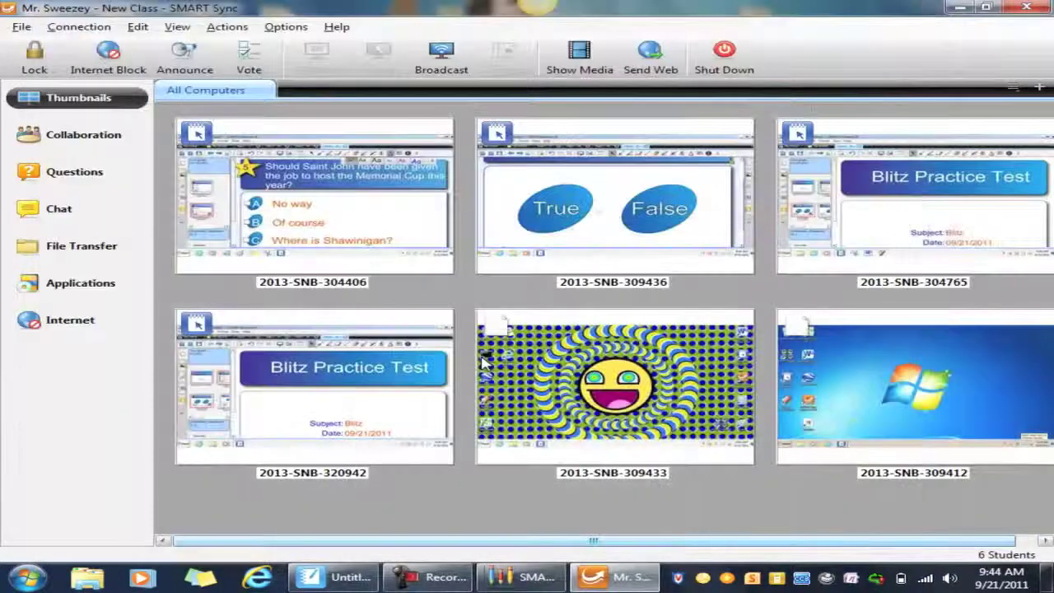
{"action": "left_click", "coordinate": [329, 581]}
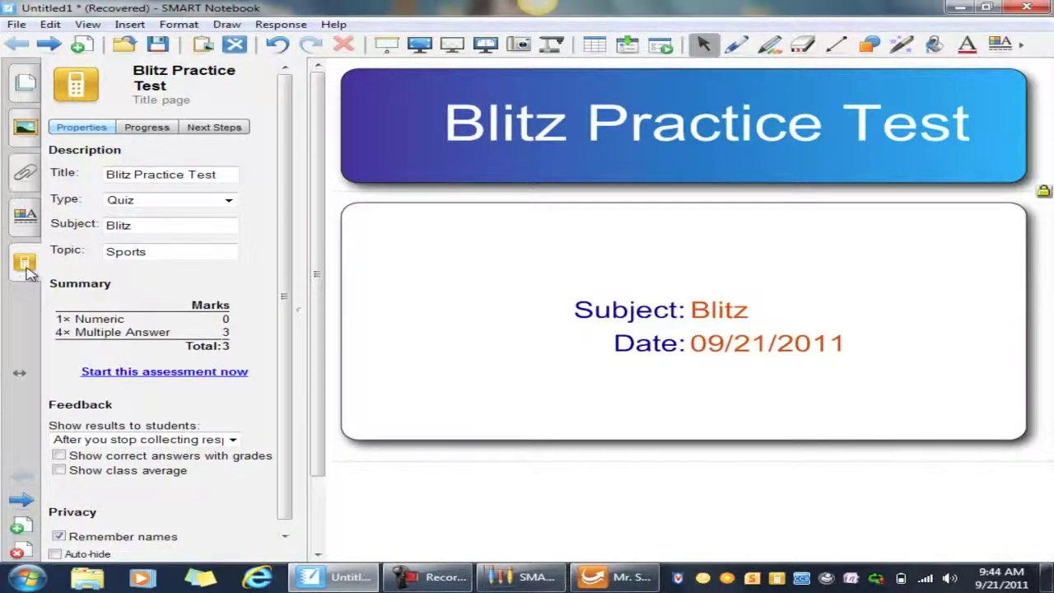
Step: Start the Blitz Practice Test assessment from its SMART Response properties in the sidebar
{"action": "left_click", "coordinate": [25, 82]}
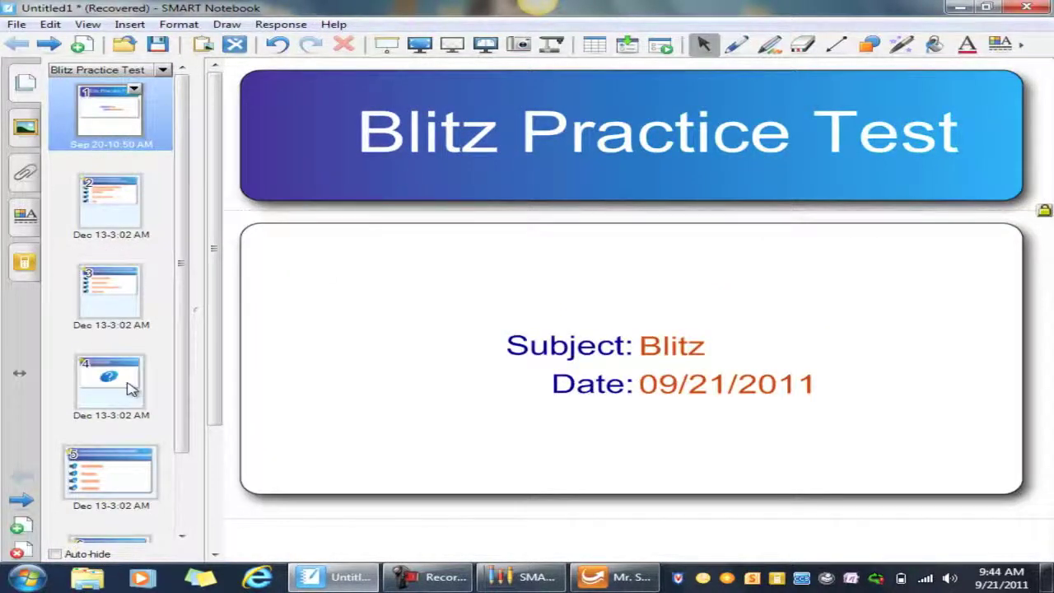
{"action": "scroll", "coordinate": [123, 383], "scroll_direction": "down", "scroll_amount": 2}
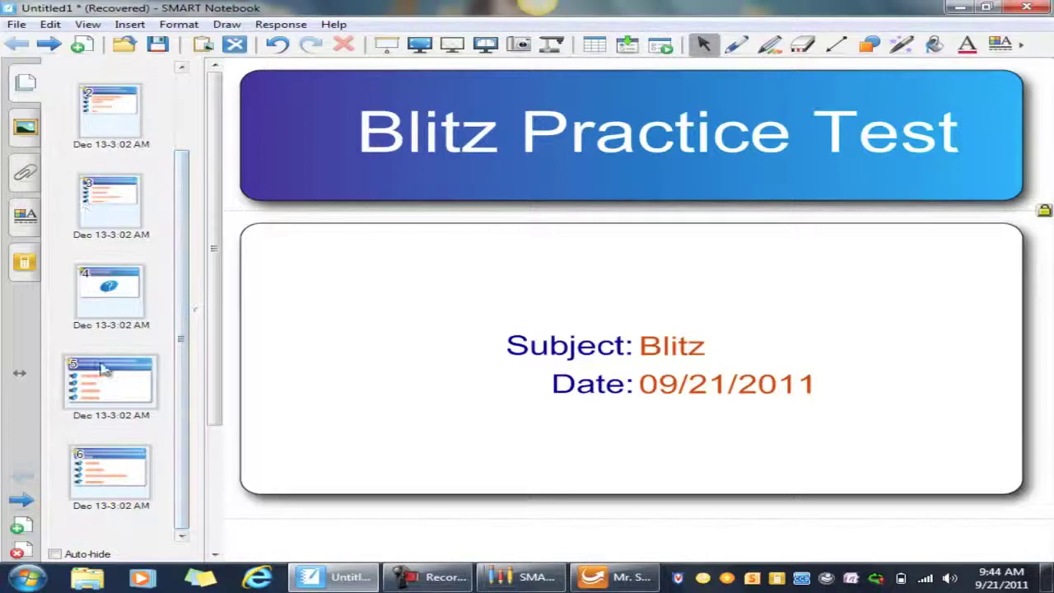
{"action": "scroll", "coordinate": [182, 345], "scroll_direction": "up", "scroll_amount": 2}
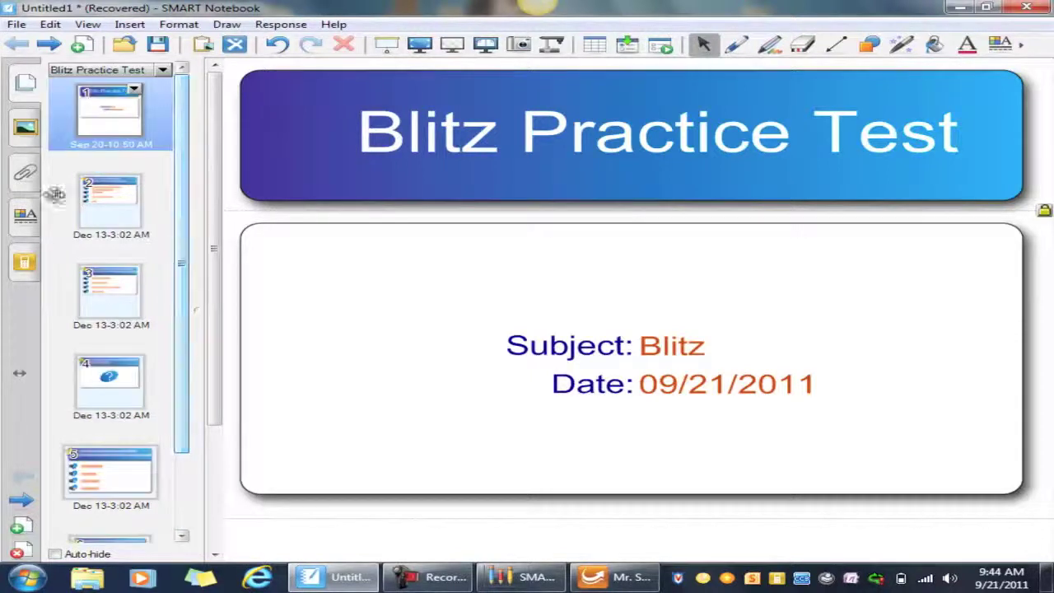
{"action": "left_click", "coordinate": [30, 131]}
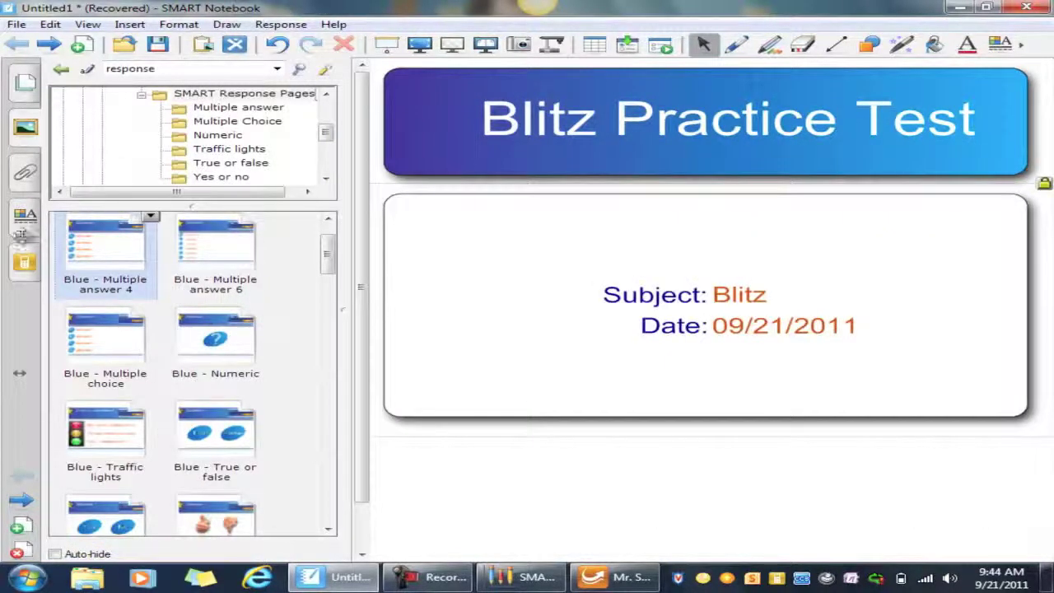
{"action": "left_click", "coordinate": [25, 263]}
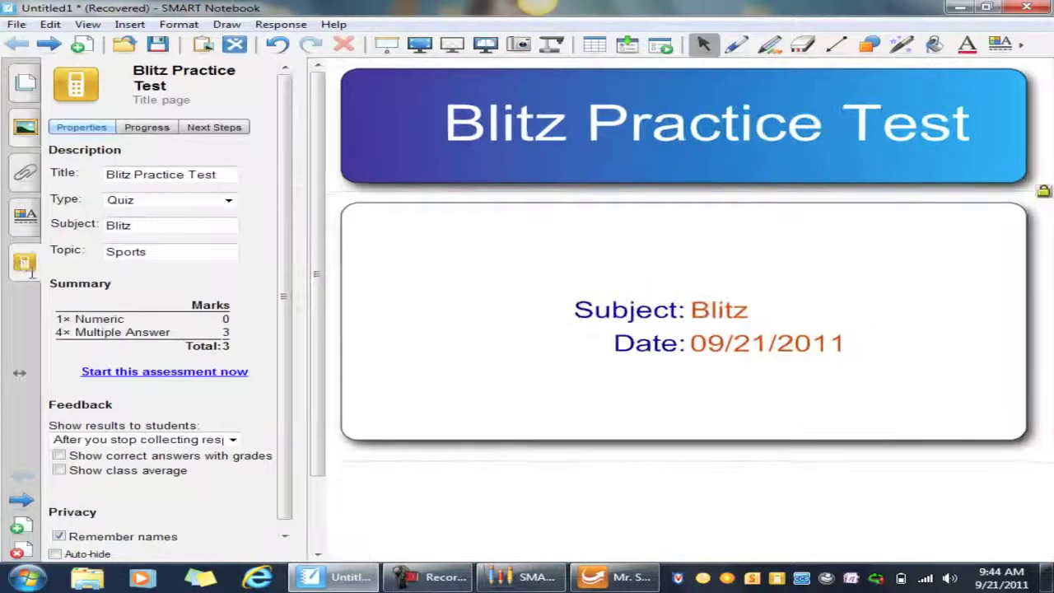
{"action": "left_click", "coordinate": [150, 373]}
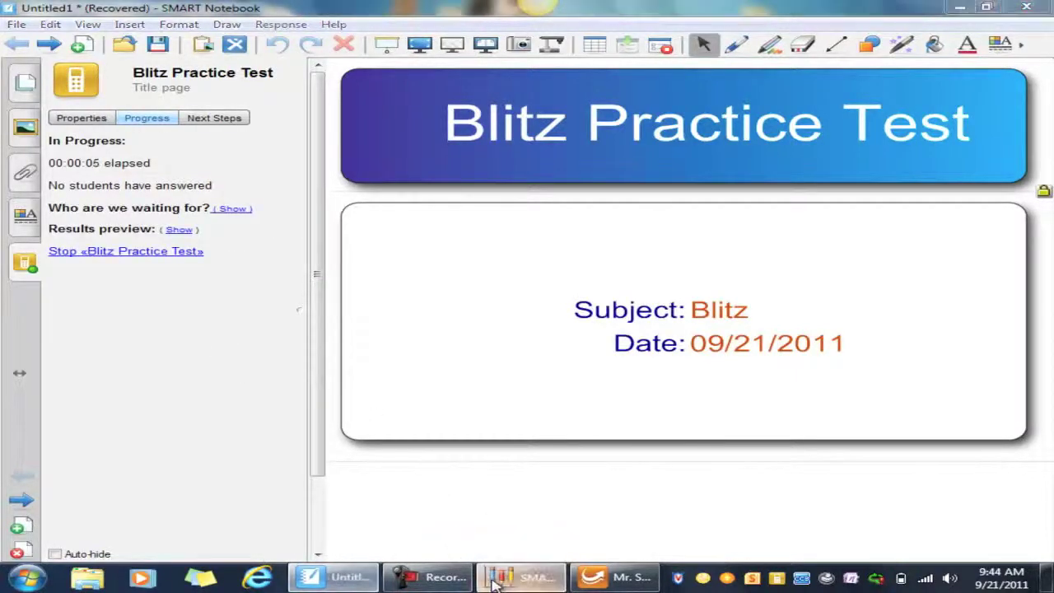
{"action": "left_click", "coordinate": [518, 576]}
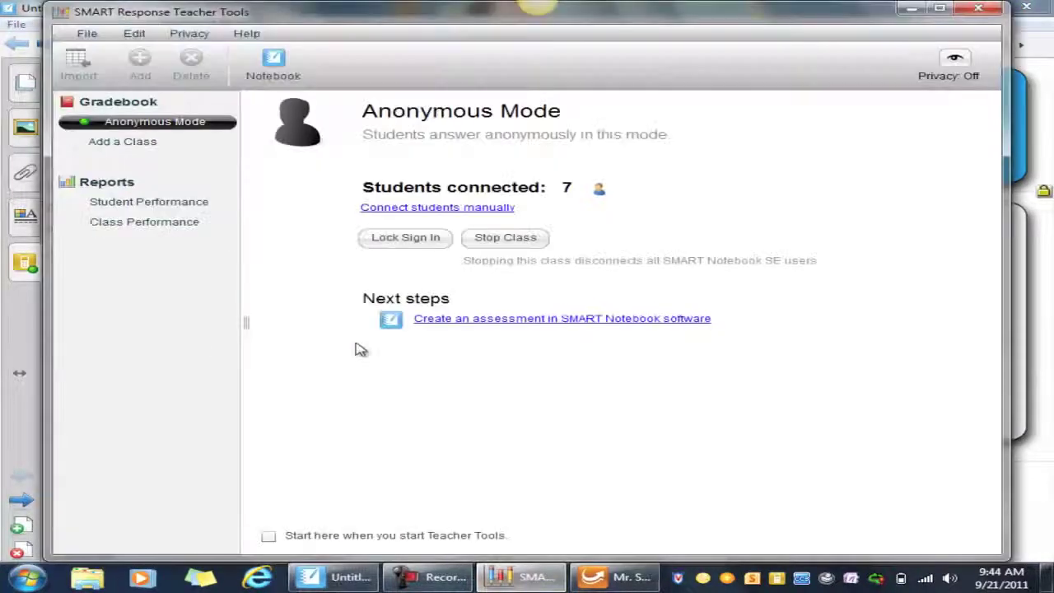
Step: Take control of a student's netbook in SMART Sync and advance to question 1
{"action": "left_click", "coordinate": [609, 578]}
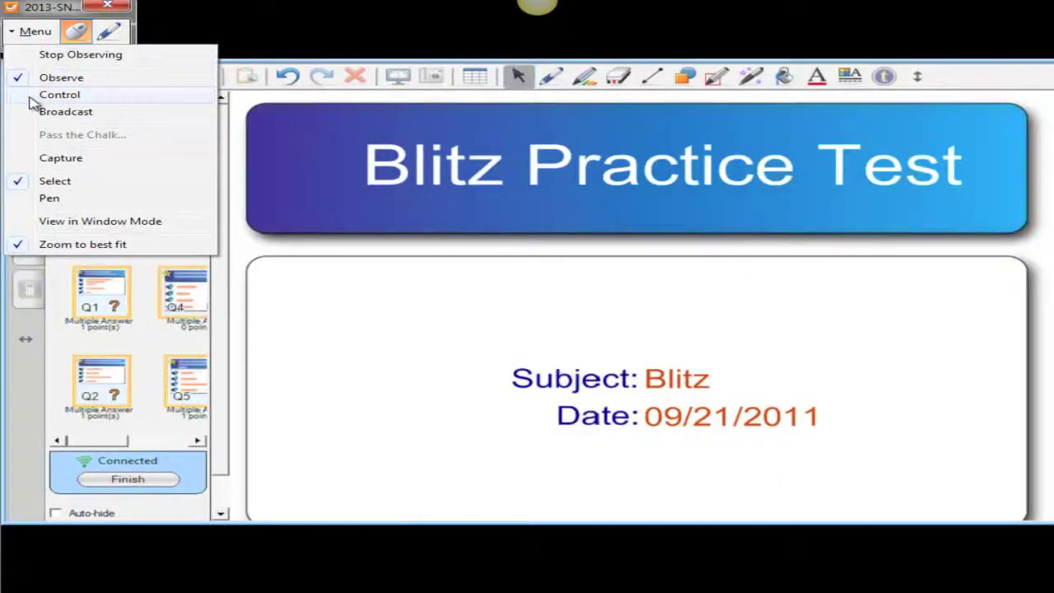
{"action": "left_click", "coordinate": [31, 100]}
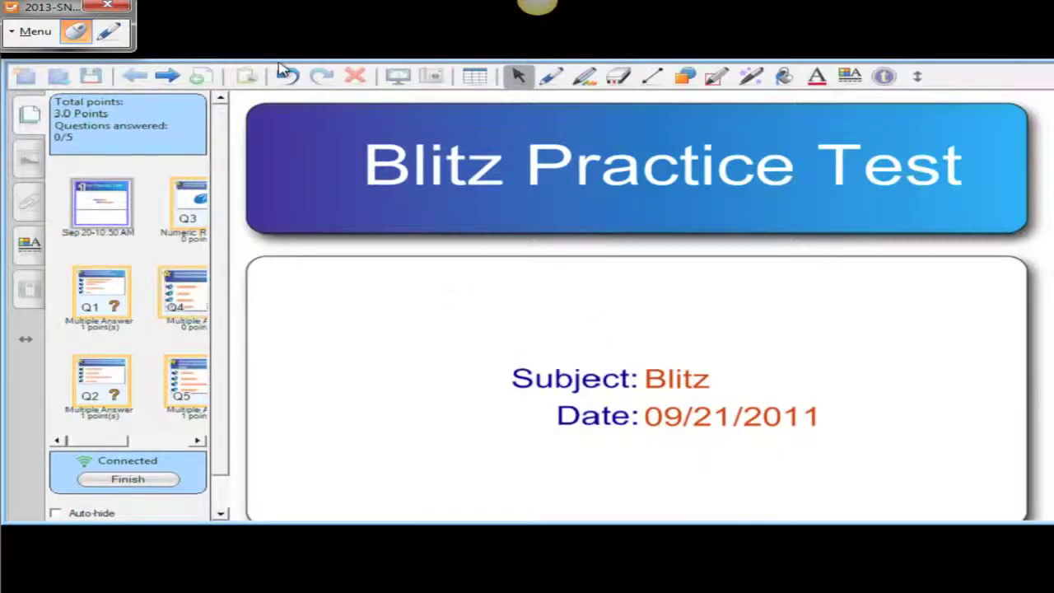
{"action": "left_click", "coordinate": [167, 76]}
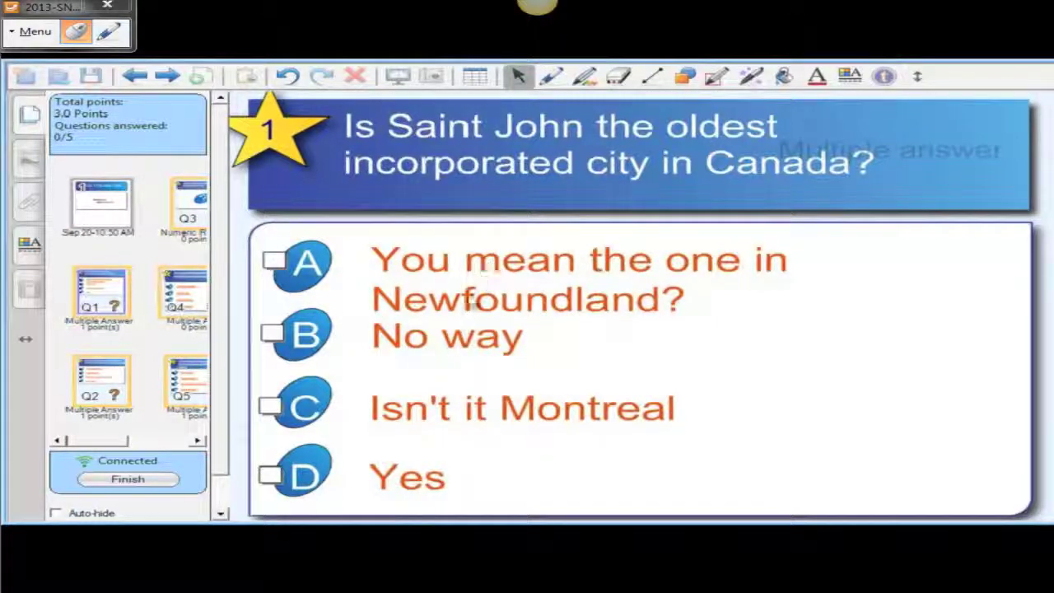
Step: Answer question 1 with D (Yes) and question 2 with D (Fleaburn), then go to question 3
{"action": "left_click", "coordinate": [270, 477]}
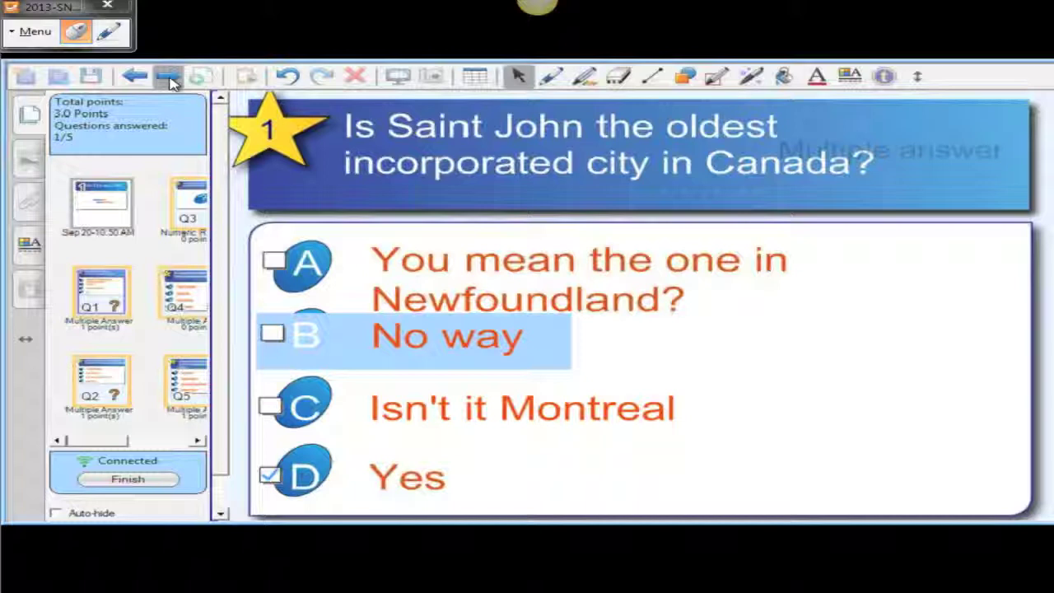
{"action": "left_click", "coordinate": [169, 77]}
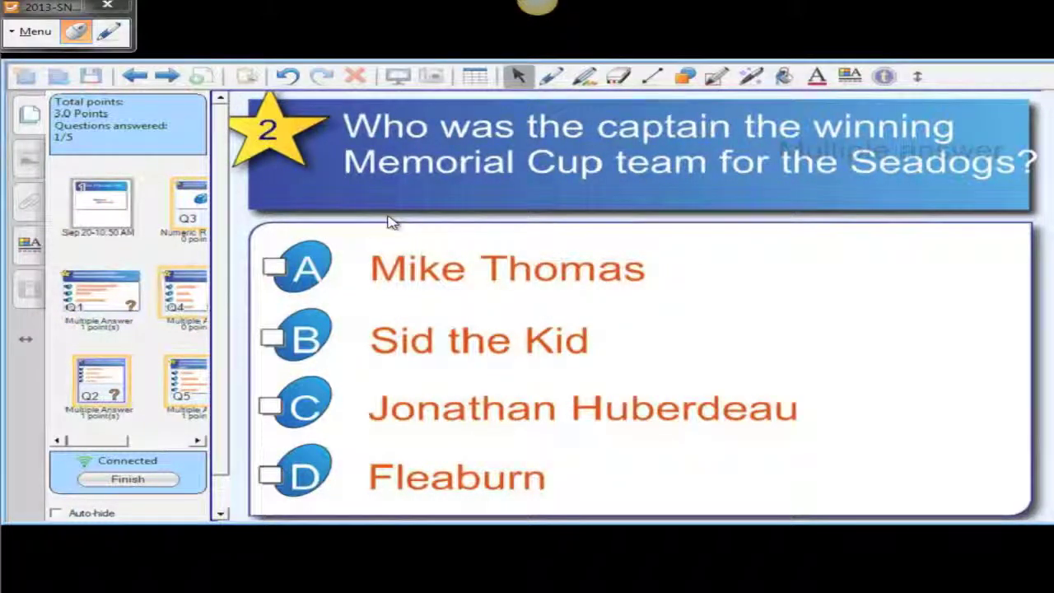
{"action": "left_click", "coordinate": [308, 282]}
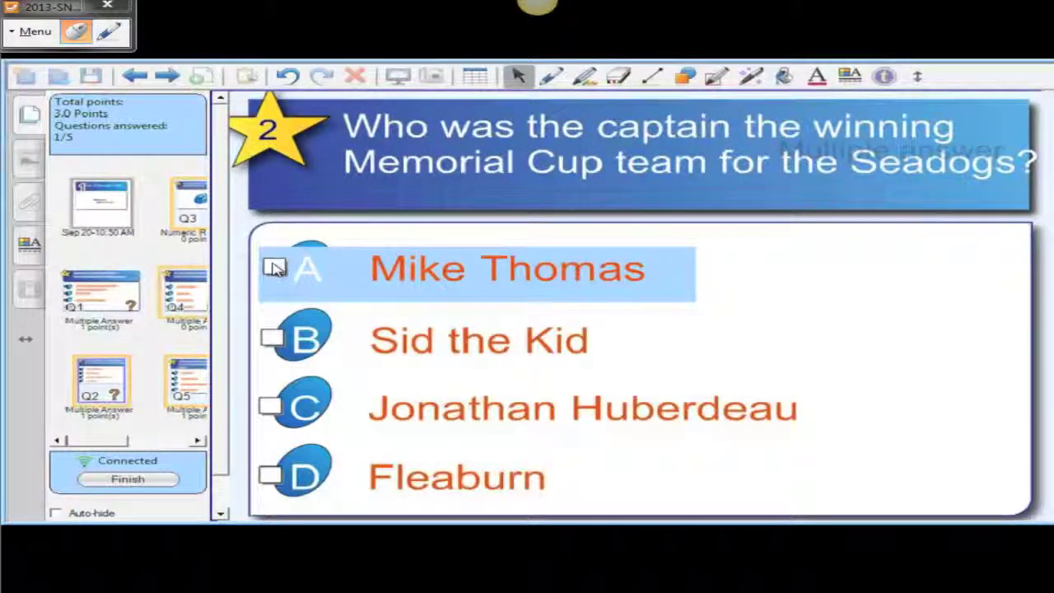
{"action": "left_click", "coordinate": [272, 476]}
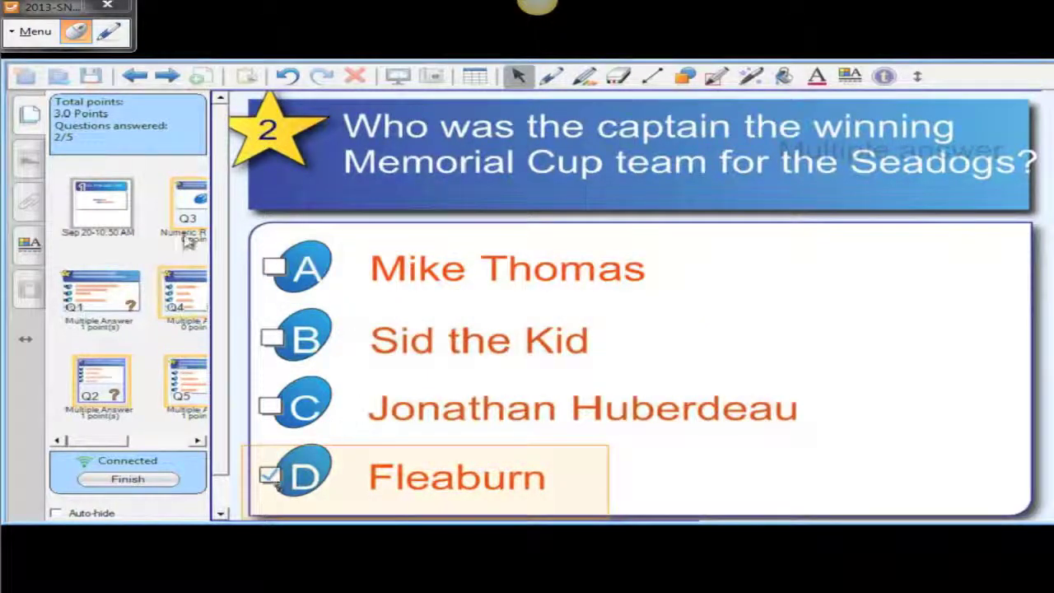
{"action": "left_click", "coordinate": [169, 76]}
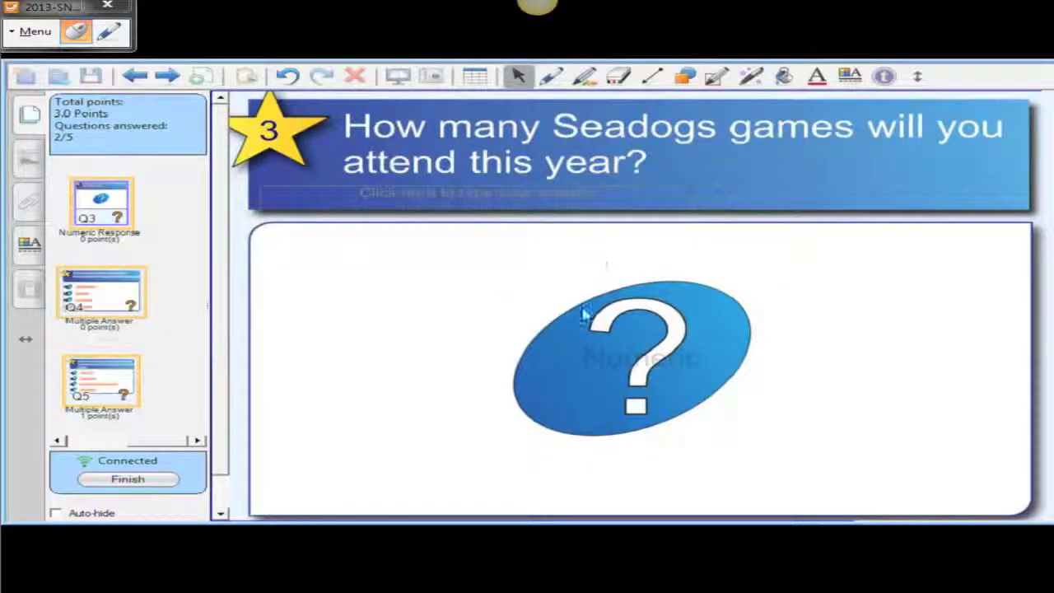
Step: Enter 30 games for question 3, answer question 4 with Possibly, and advance to question 5
{"action": "left_click", "coordinate": [623, 368]}
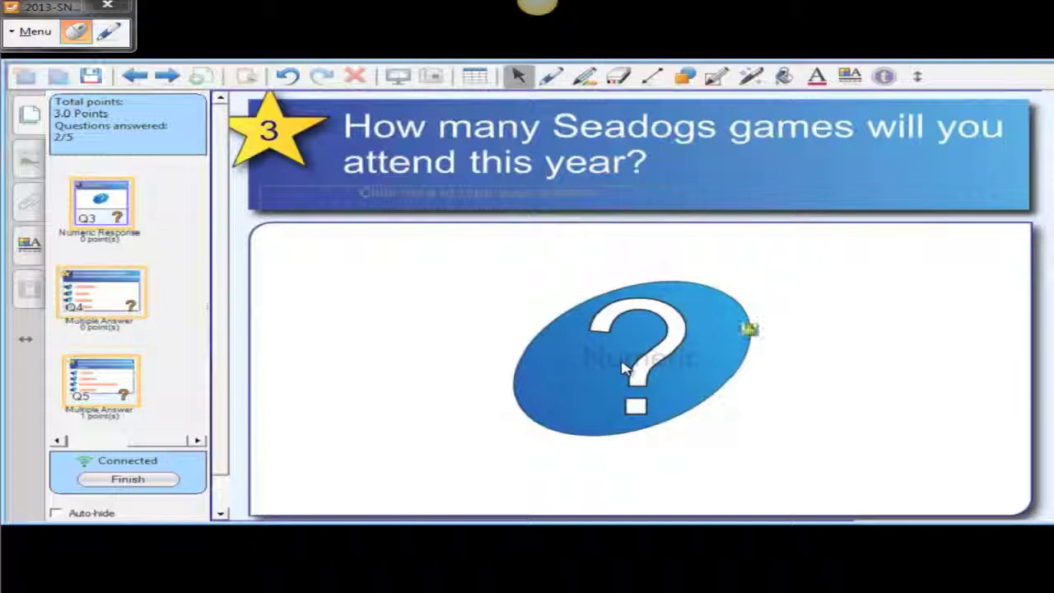
{"action": "left_click", "coordinate": [437, 200]}
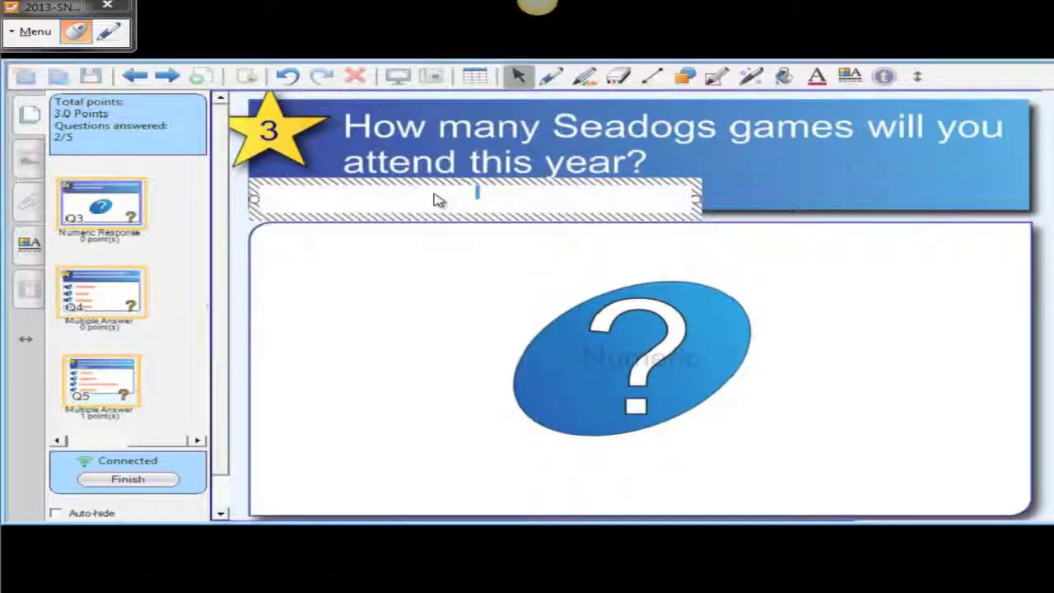
{"action": "left_click", "coordinate": [435, 278]}
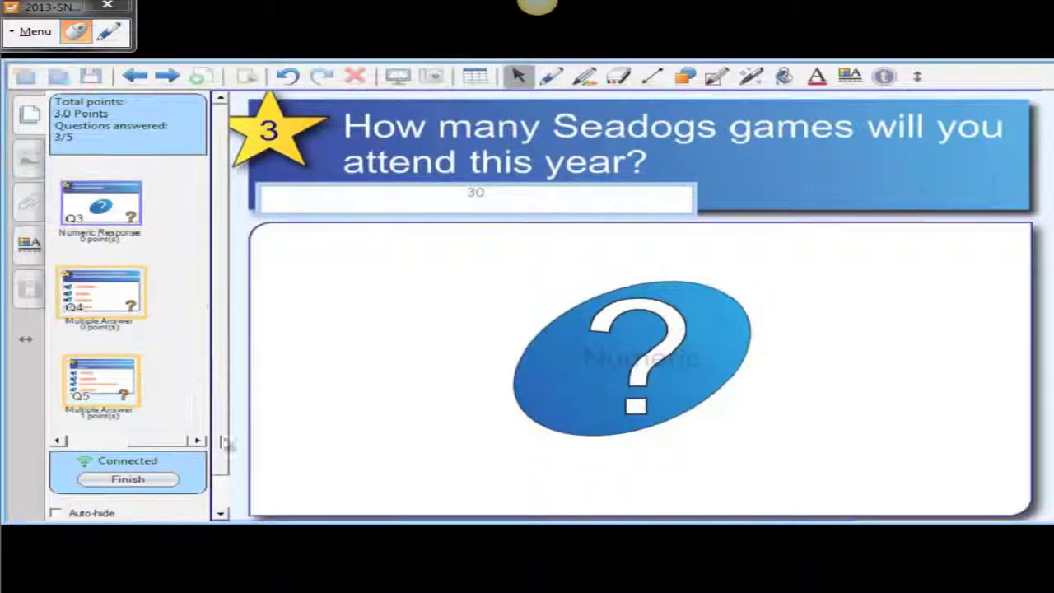
{"action": "left_click", "coordinate": [168, 77]}
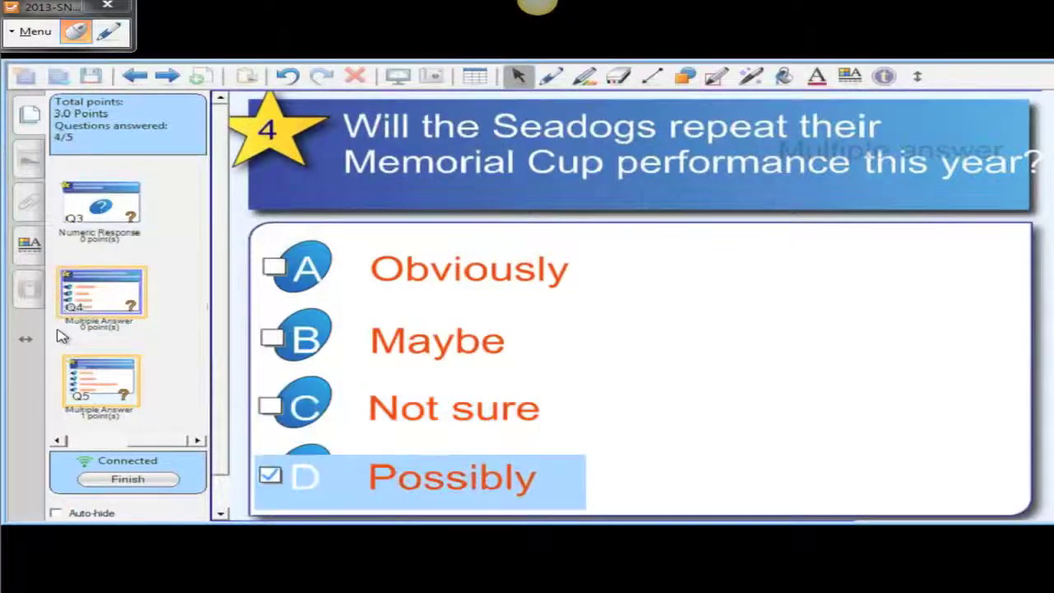
{"action": "left_click", "coordinate": [169, 75]}
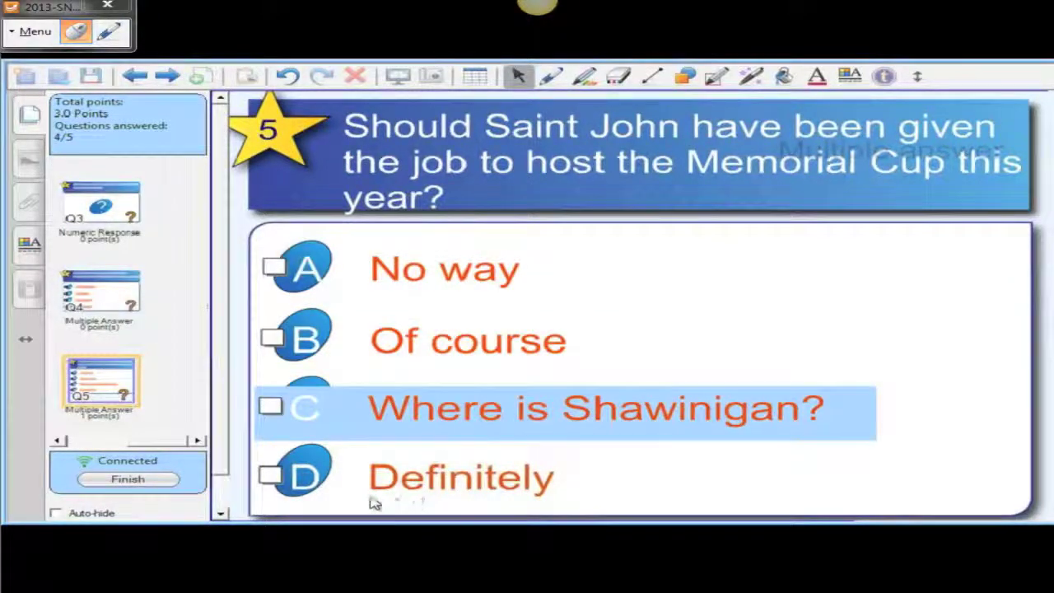
Step: Check D, Definitely, for question 5 and submit the finished test
{"action": "left_click", "coordinate": [304, 461]}
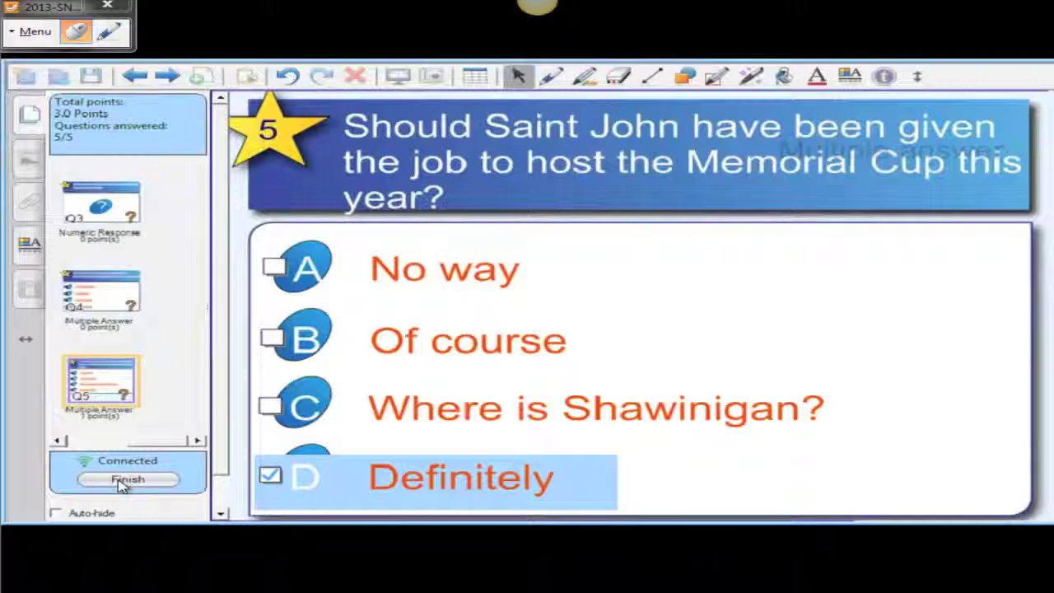
{"action": "left_click", "coordinate": [121, 484]}
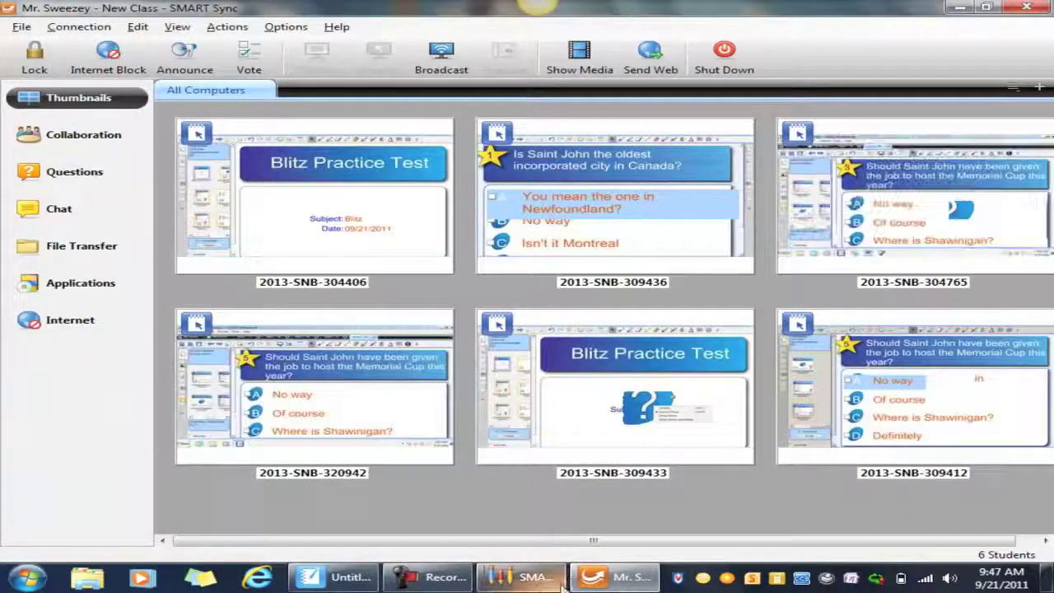
Step: Return from Teacher Tools to the Blitz Practice Test in SMART Notebook, now showing 4/7 finished
{"action": "left_click", "coordinate": [515, 581]}
{"action": "left_click", "coordinate": [333, 577]}
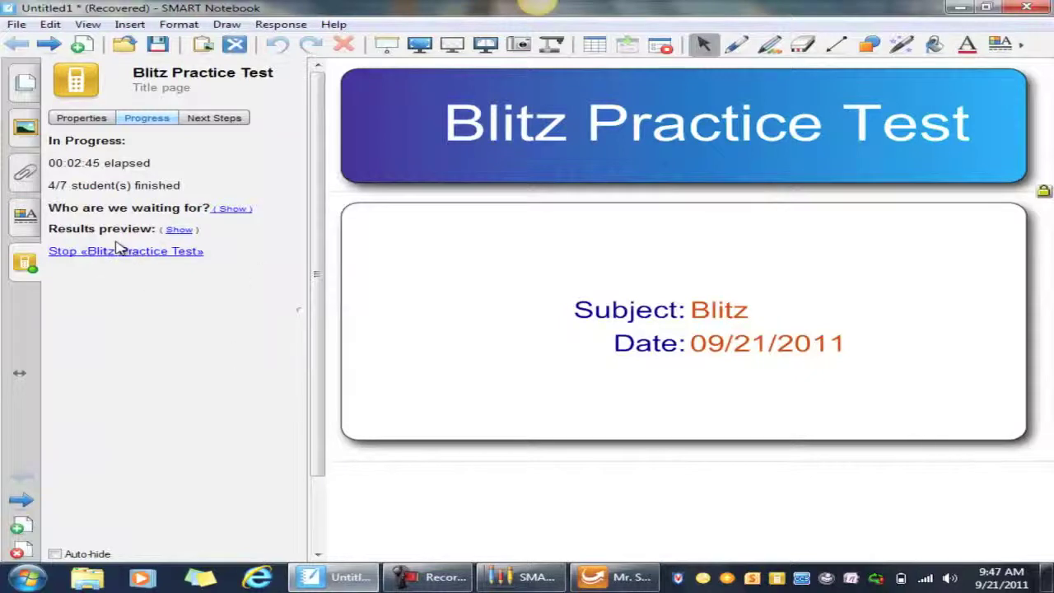
Step: Stop the Blitz Practice Test, page through questions 1–3 with a bar chart, then view overall results
{"action": "left_click", "coordinate": [111, 253]}
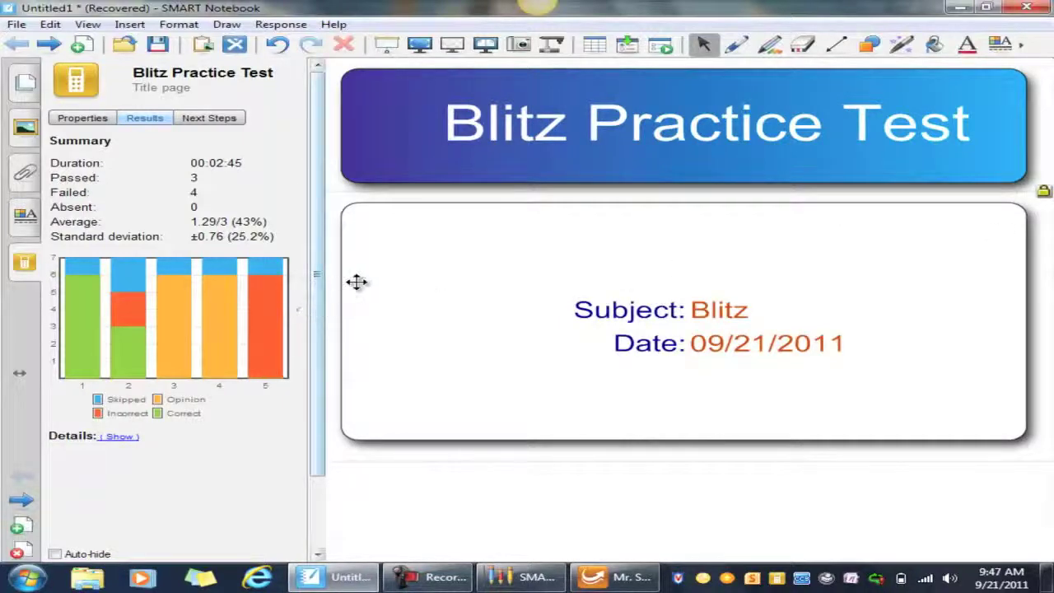
{"action": "left_click", "coordinate": [49, 46]}
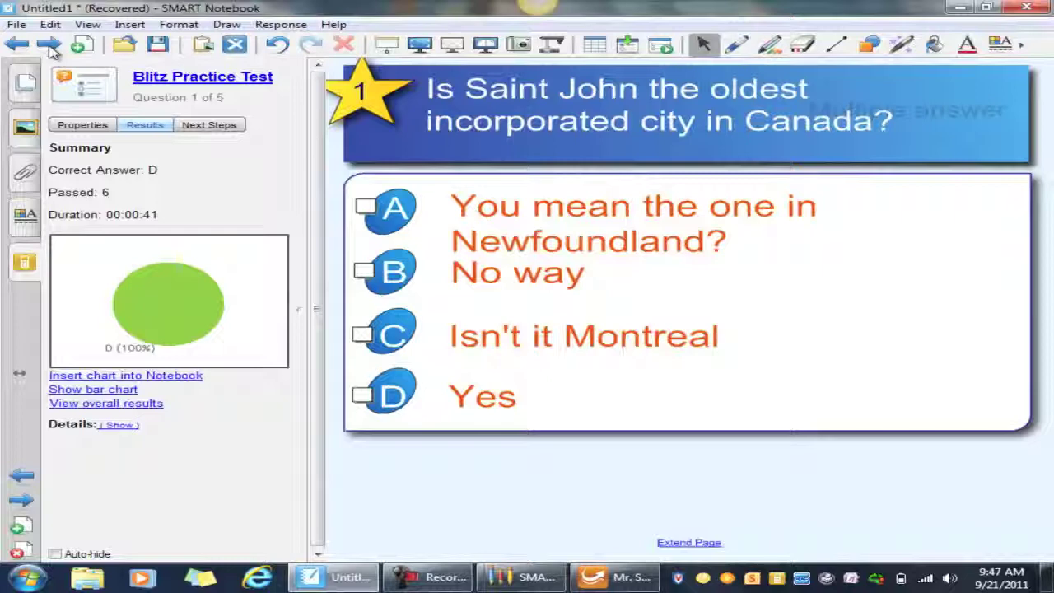
{"action": "left_click", "coordinate": [50, 46]}
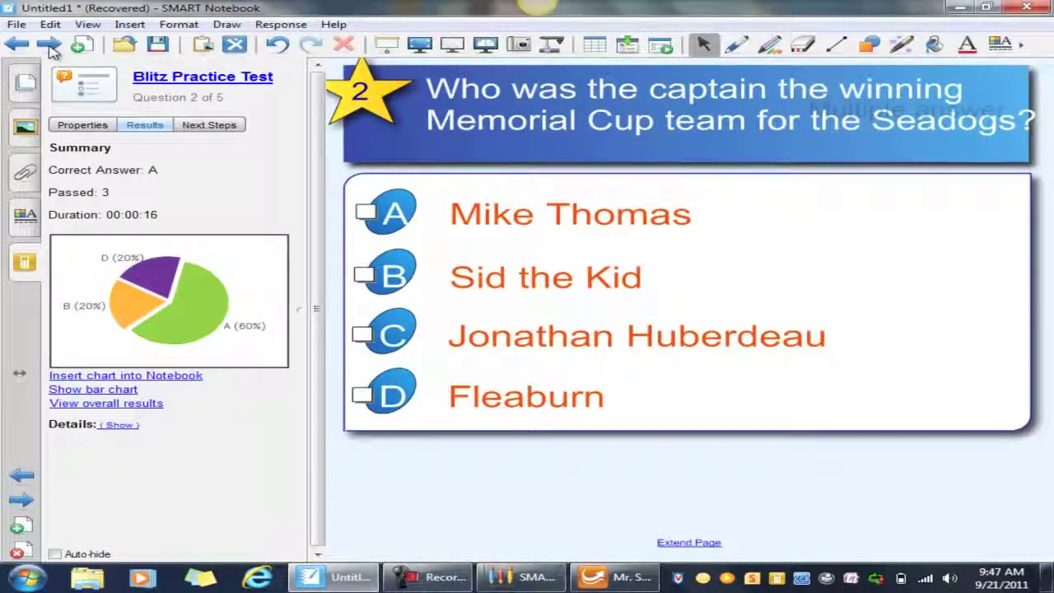
{"action": "left_click", "coordinate": [49, 46]}
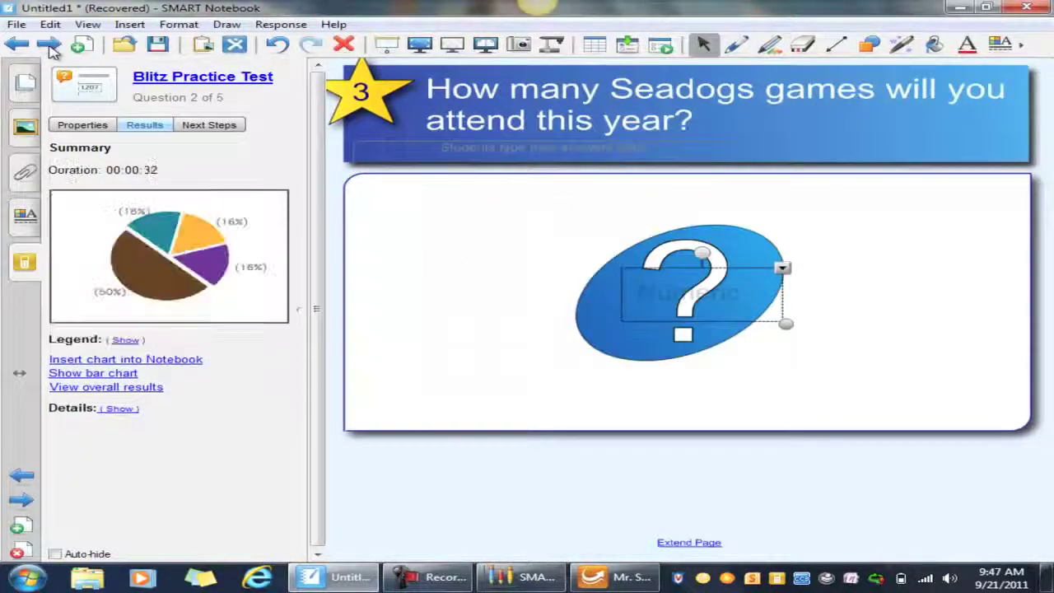
{"action": "left_click", "coordinate": [118, 375]}
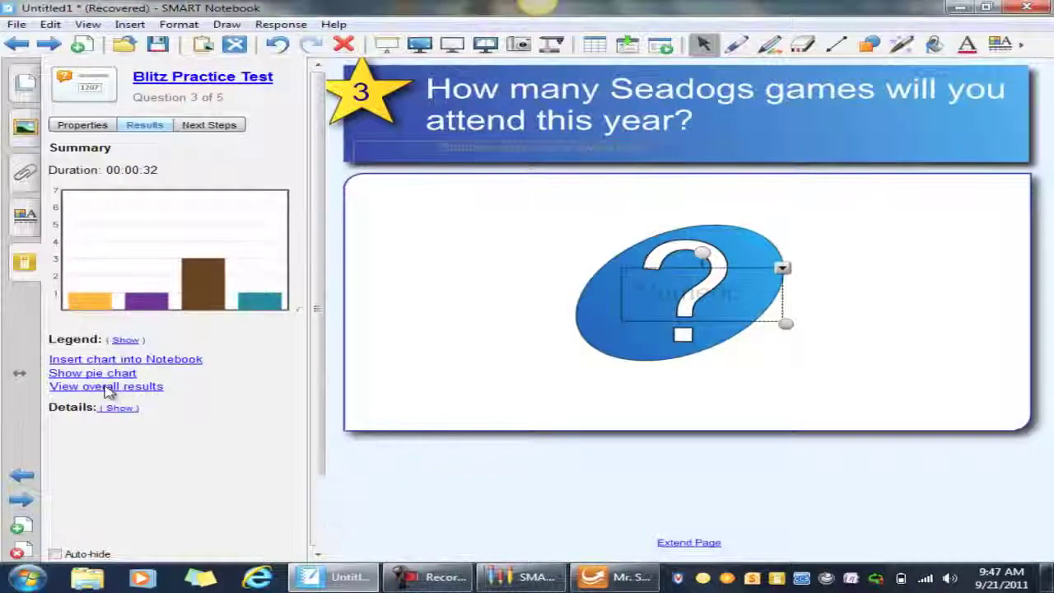
{"action": "left_click", "coordinate": [107, 386]}
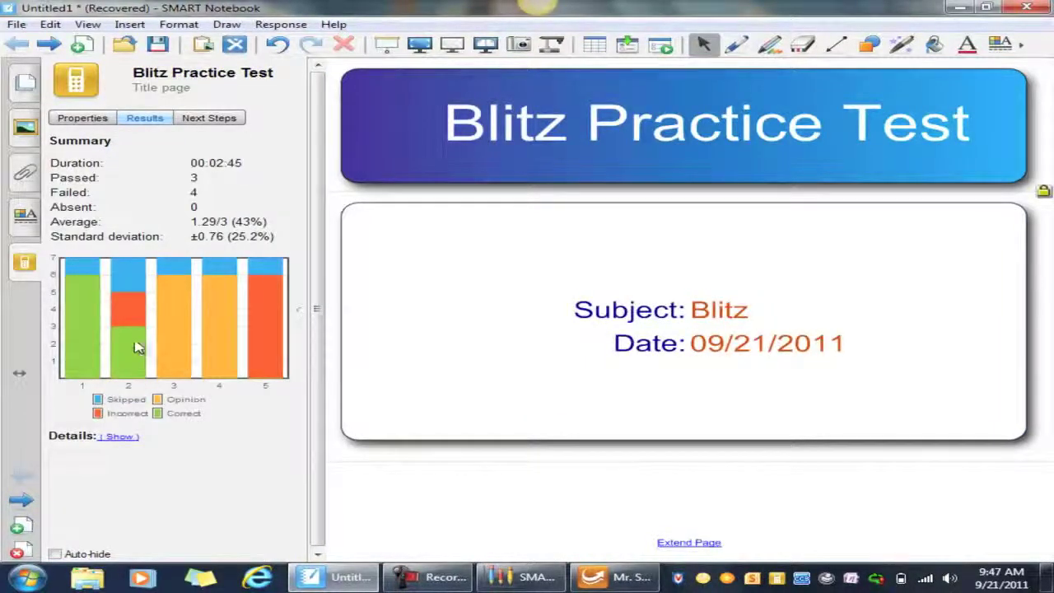